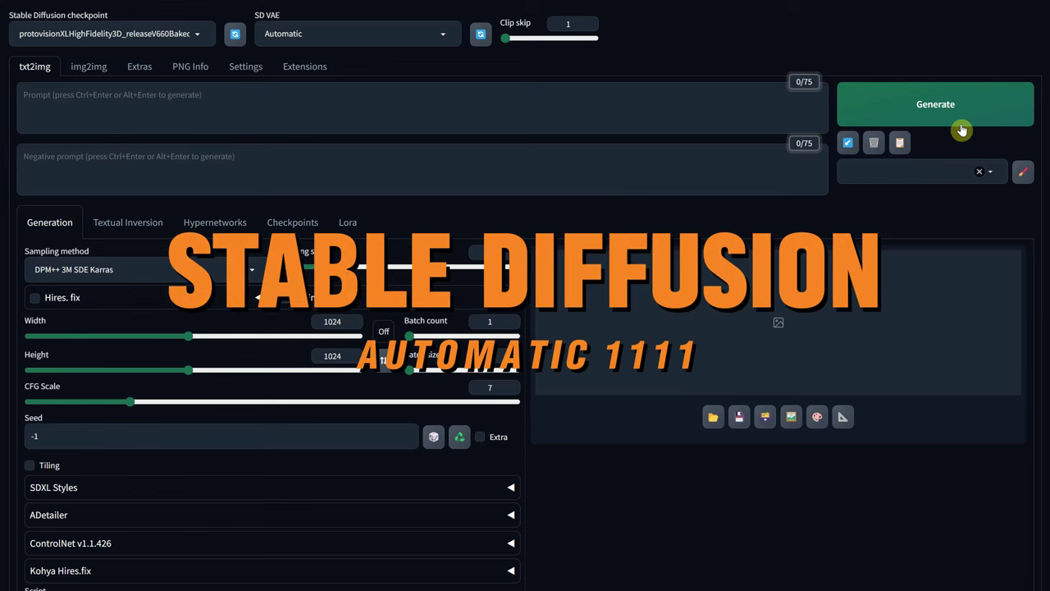
Select the ProtoVision XL name on Civitai and download the 6.46 GB BakedVAE checkpoint
left_click(280, 108)
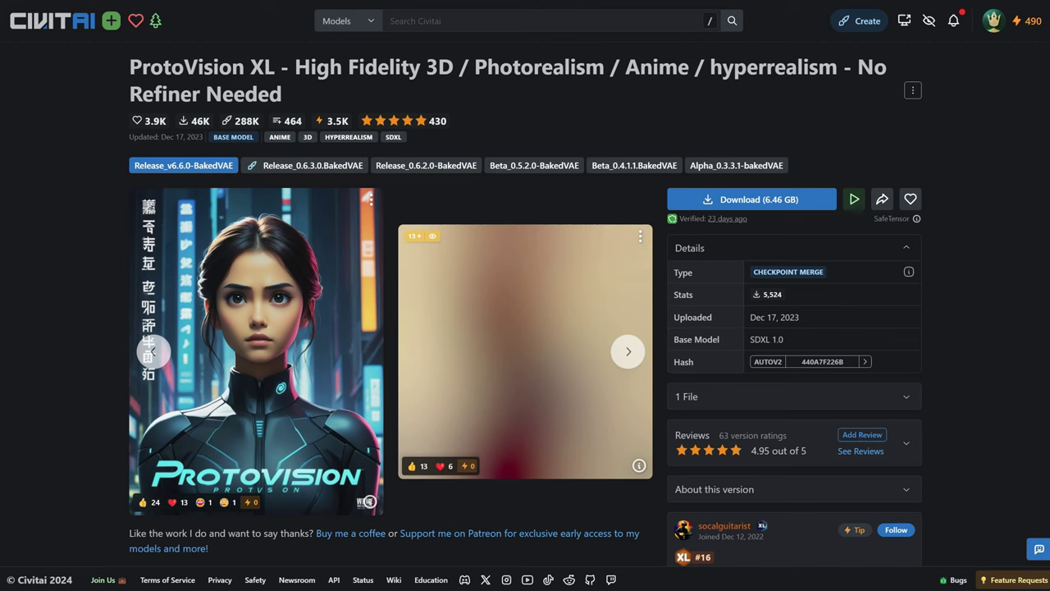
left_click_drag(128, 66, 277, 66)
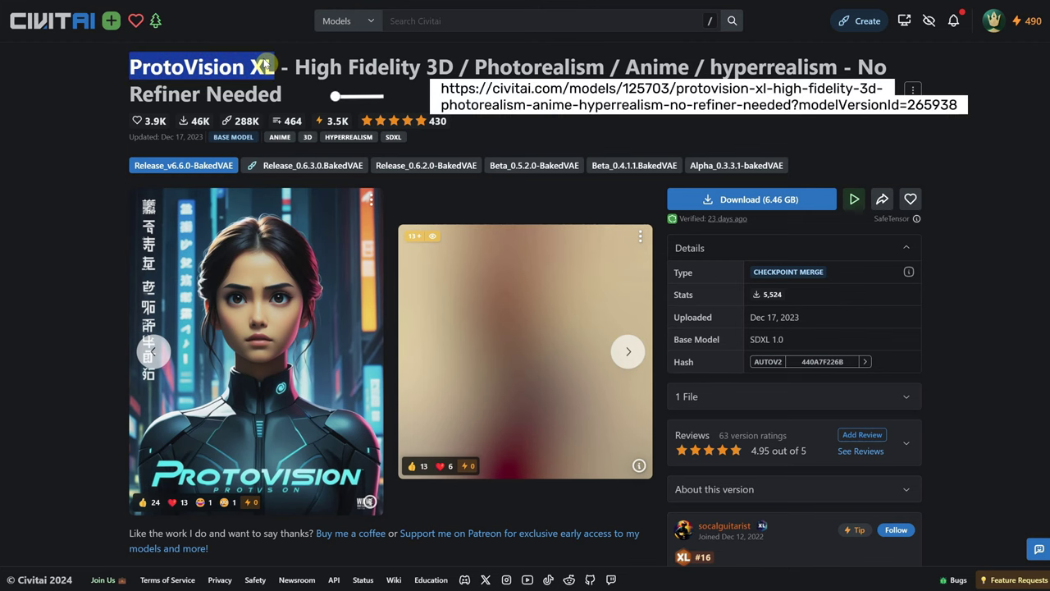
left_click(115, 65)
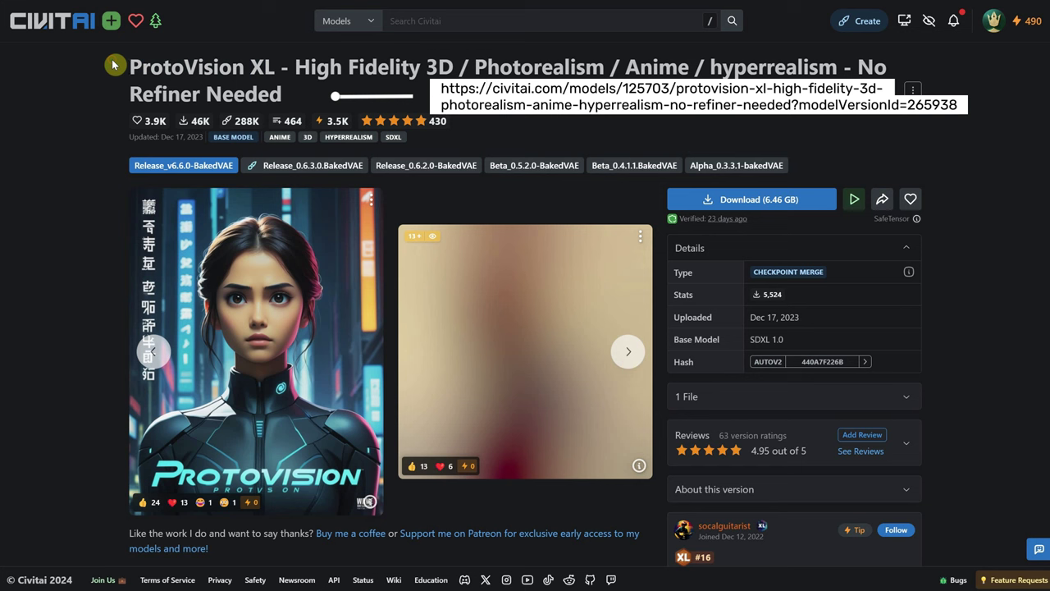
left_click(770, 203)
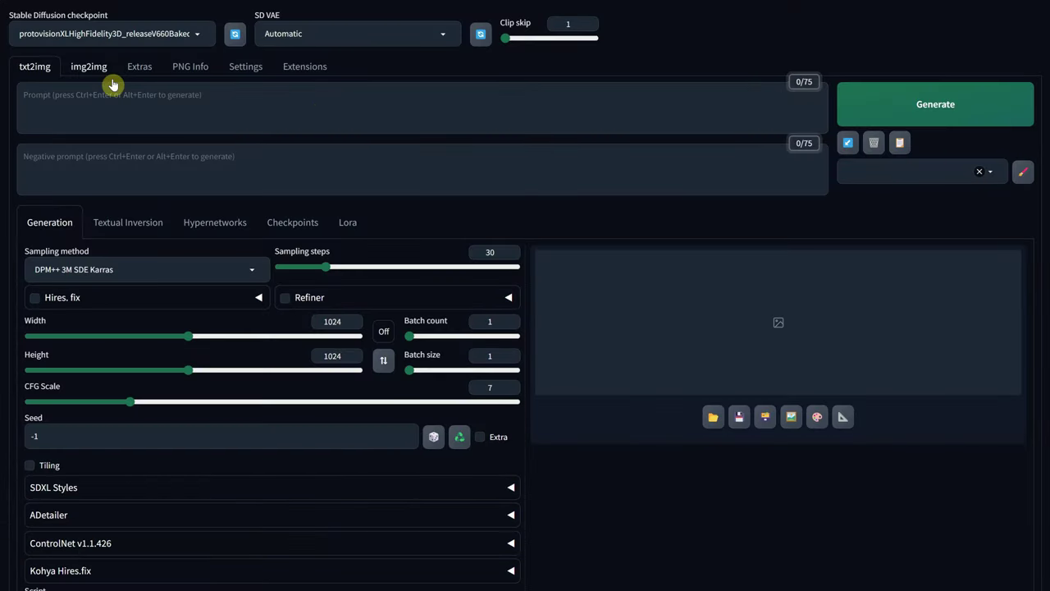
Load 1 woman.png as the source image in the img2img tab
left_click(100, 73)
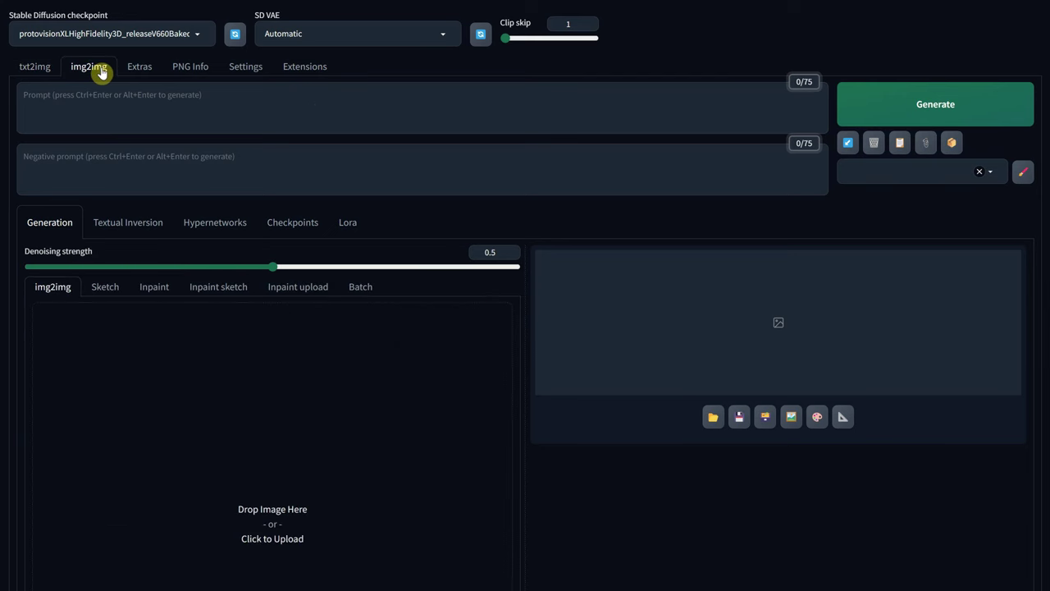
left_click(257, 416)
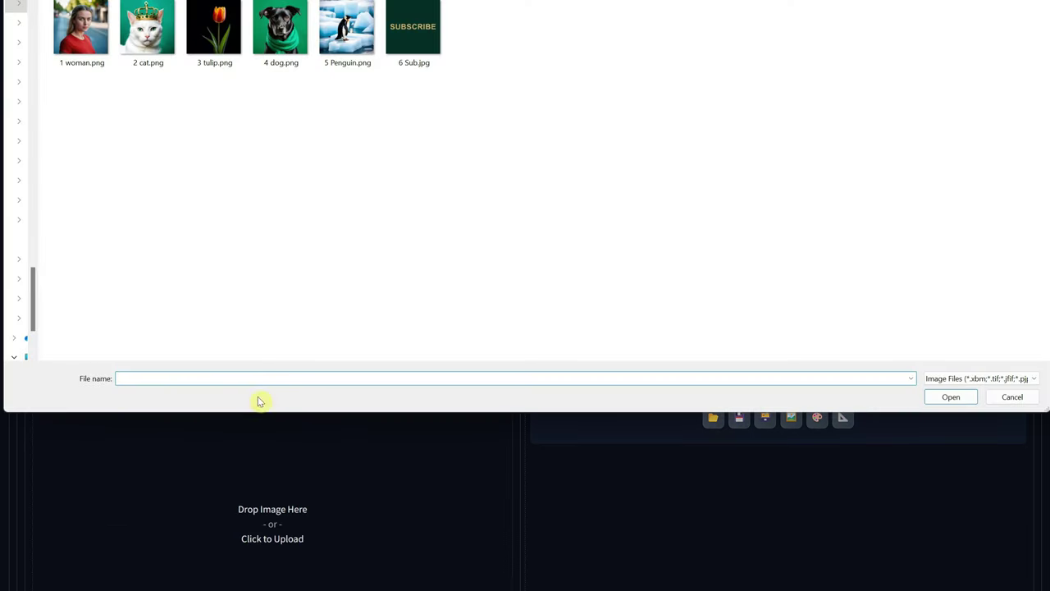
double_click(87, 25)
scroll(399, 249, "down", 4)
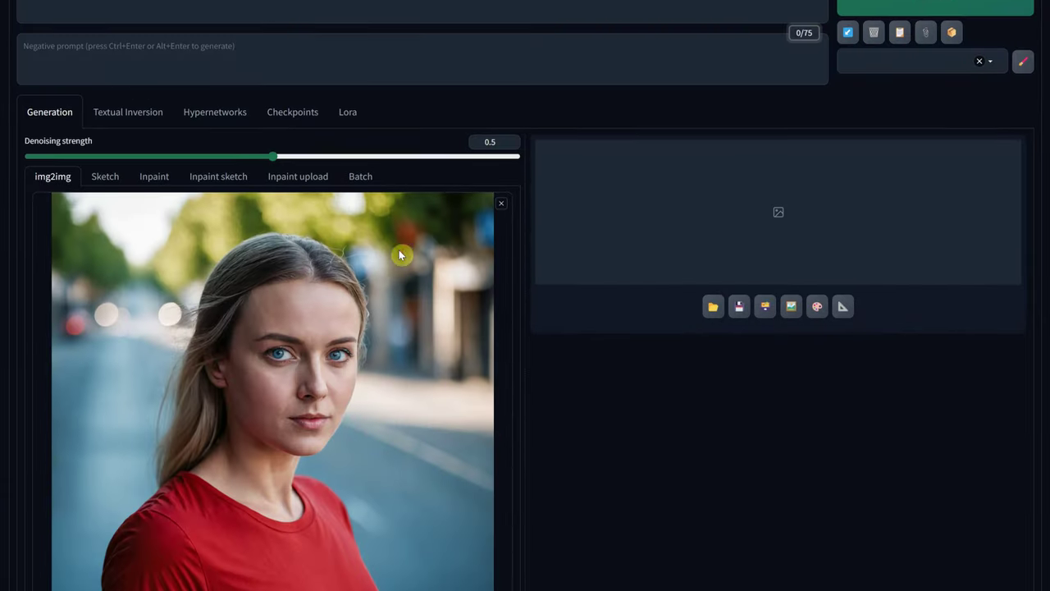
scroll(366, 213, "up", 4)
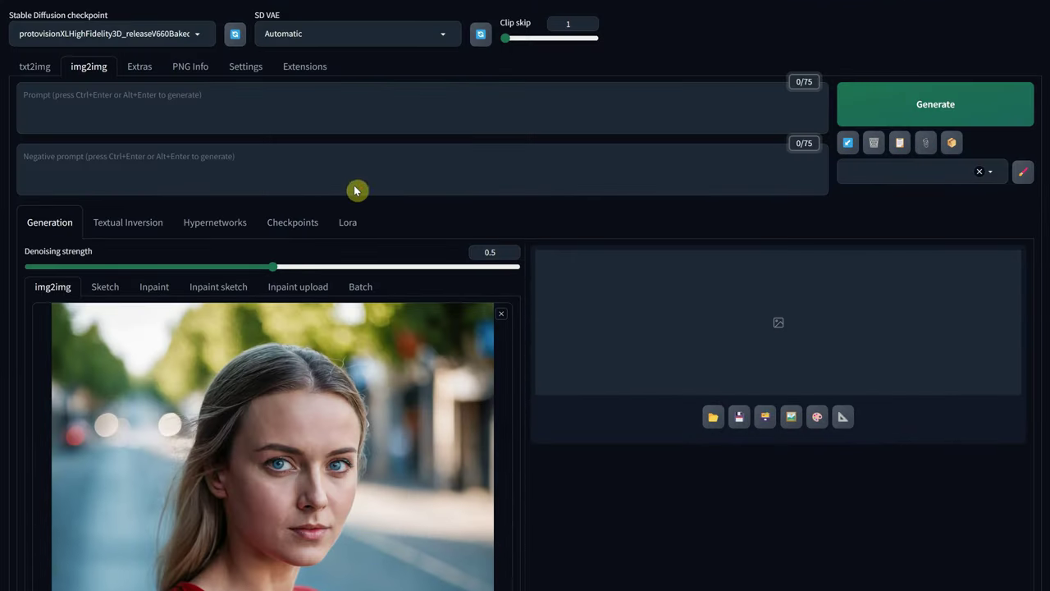
Paste the Pixar-style prompt and the anti-photographic negative prompt into their fields
left_click(139, 96)
type("professional 3d cartoon portrait of a woman in a red t-shirt on the street, beautiful big blue cartoon eyes, pixar art style character, octane render, highly detailed")
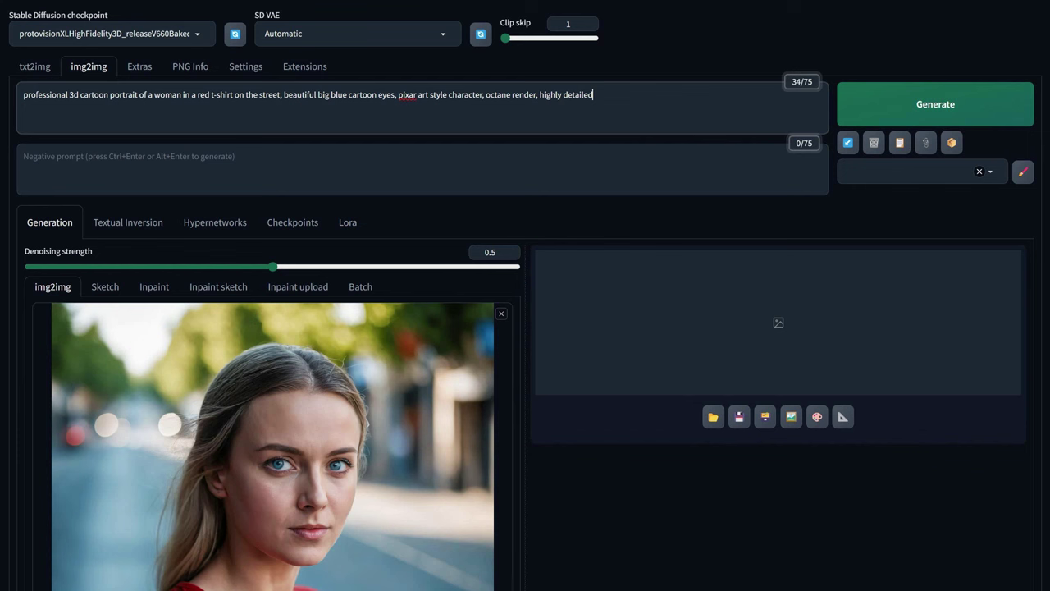
left_click(389, 148)
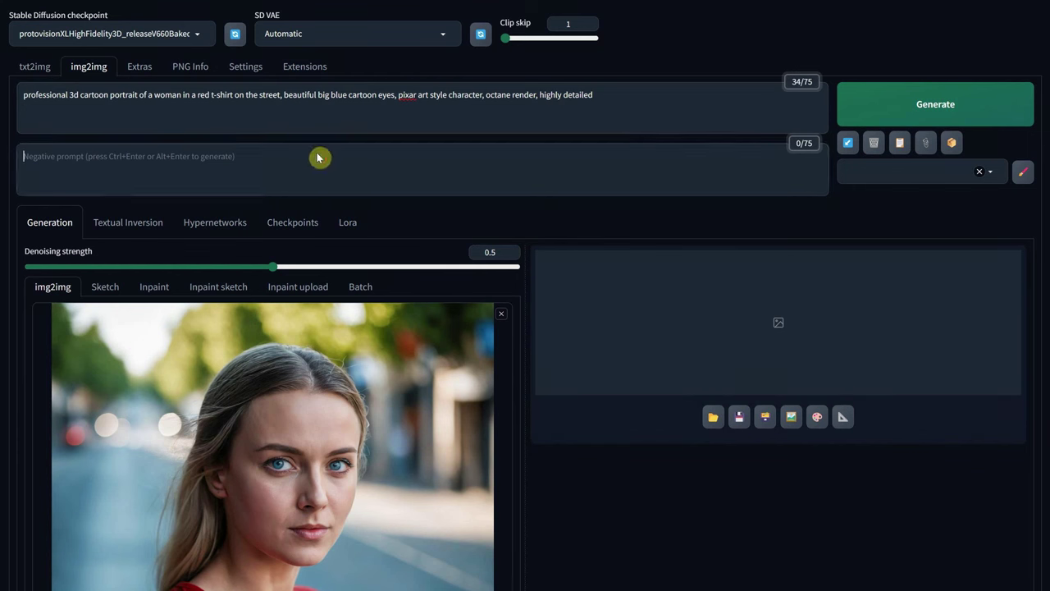
type("photographic, photo, worst quality, bad eyes, bad anatomy, comics, cropped, cross-eyed, ugly, deformed, glitch, mutated, watermark, worst quality, unprofessional, jpeg artifacts, low quality")
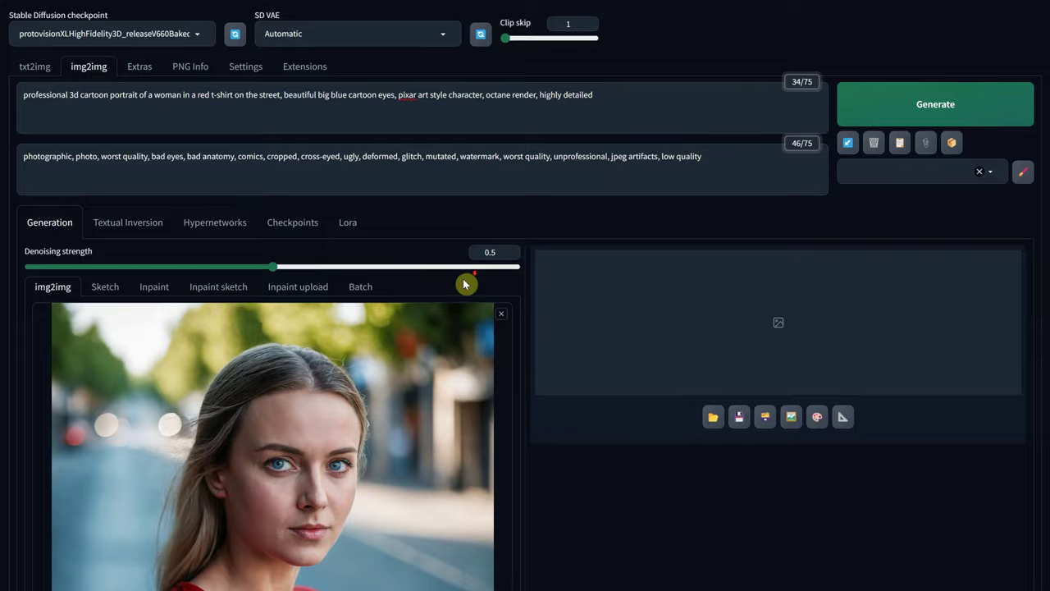
scroll(464, 283, "down", 8)
left_click_drag(495, 221, 464, 224)
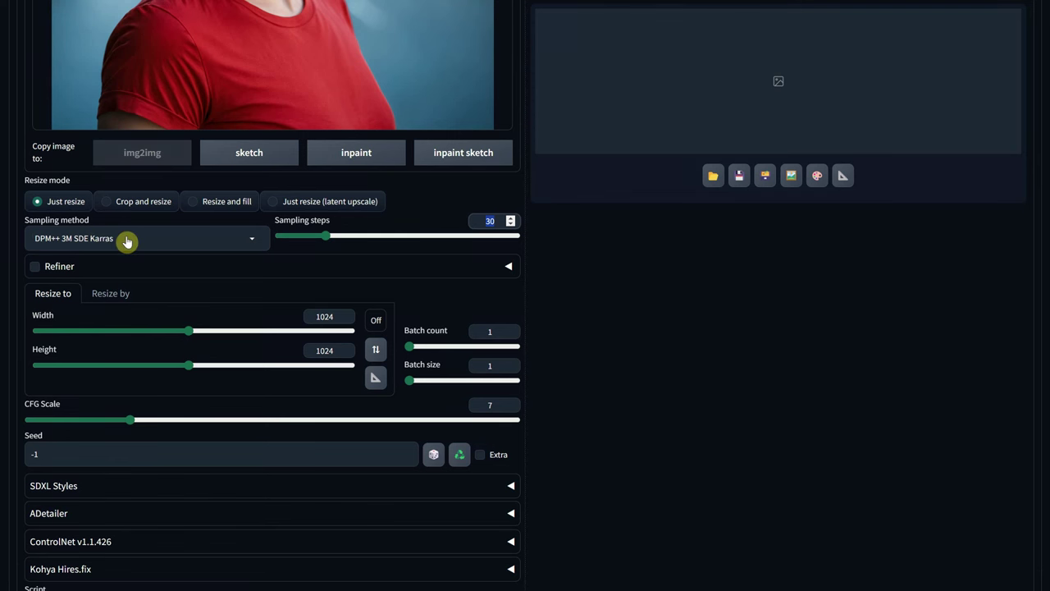
left_click_drag(337, 316, 304, 307)
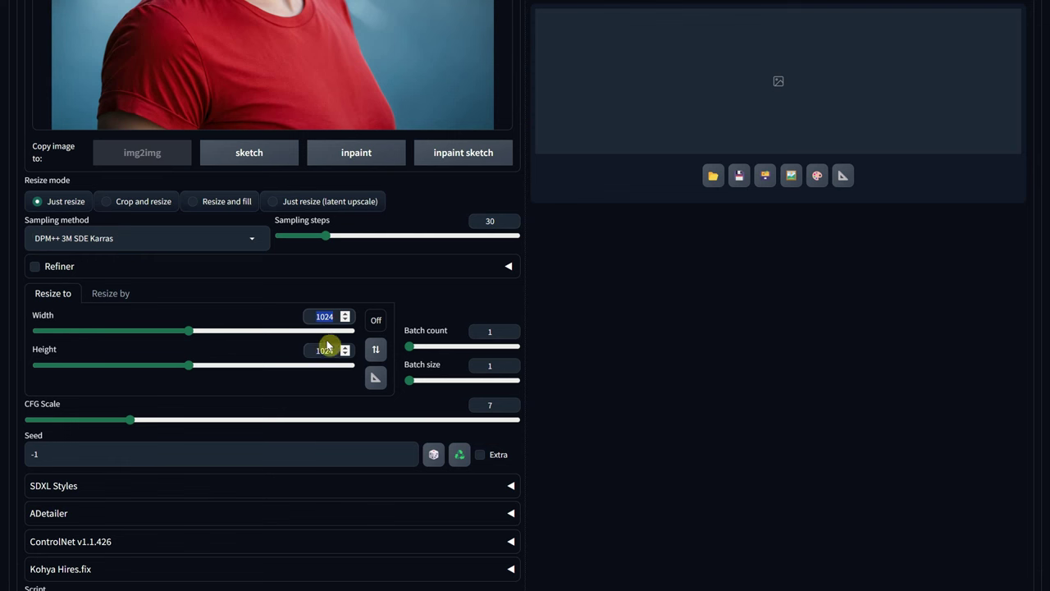
left_click_drag(332, 350, 300, 342)
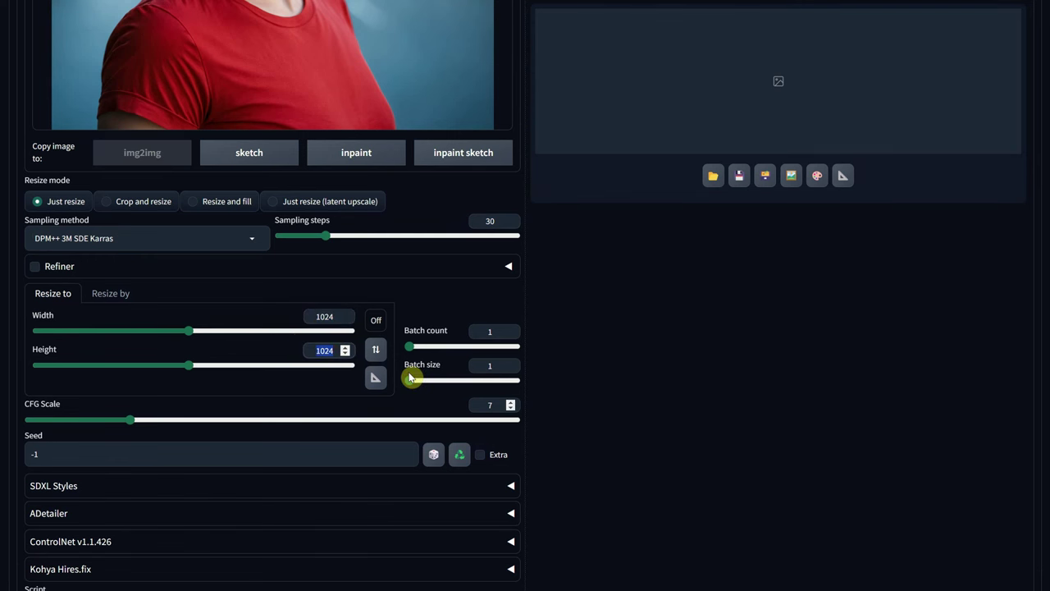
left_click_drag(494, 402, 454, 399)
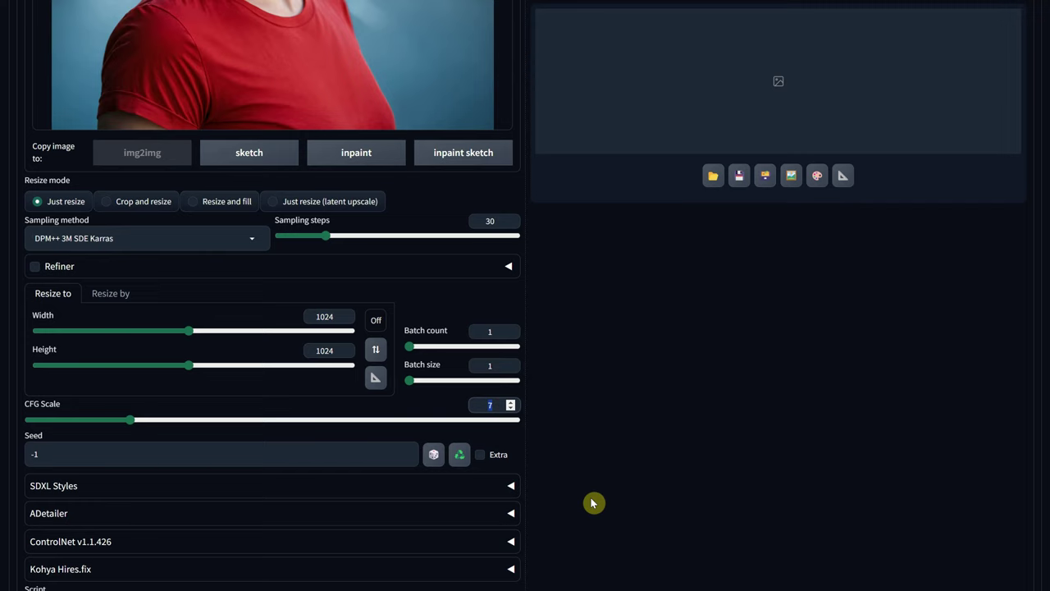
scroll(567, 266, "up", 8)
scroll(568, 264, "down", 2)
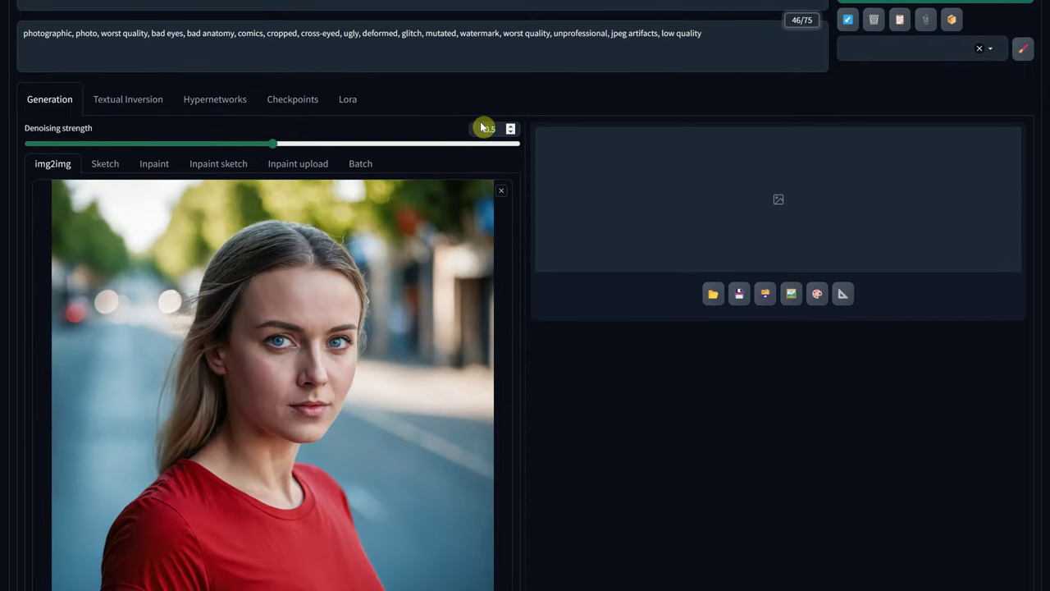
Generate the cartoon woman at denoising strength 0.35 and inspect it full size
type("0.35")
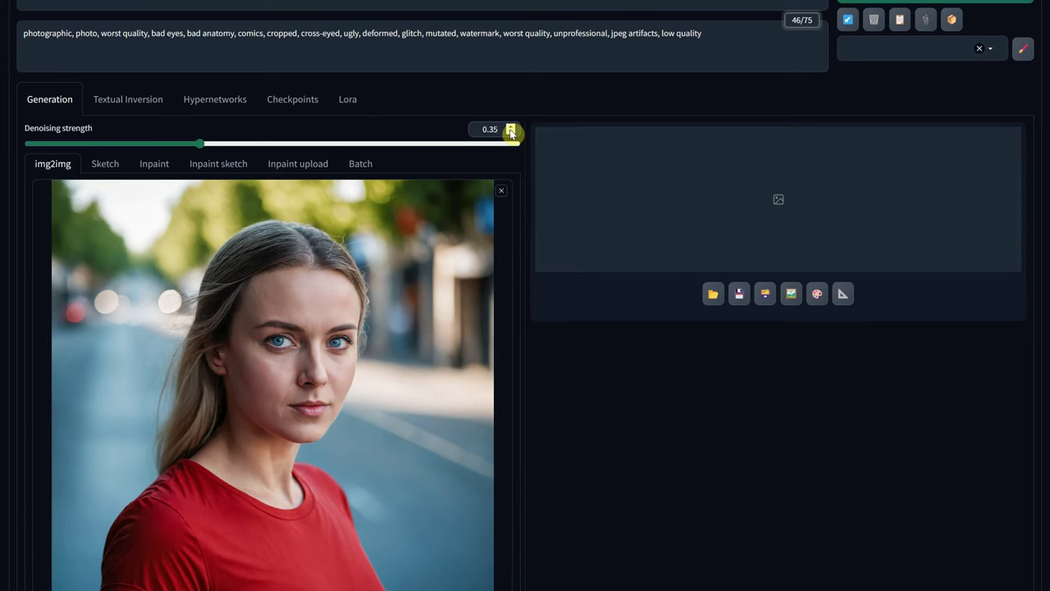
scroll(687, 206, "up", 2)
left_click(901, 109)
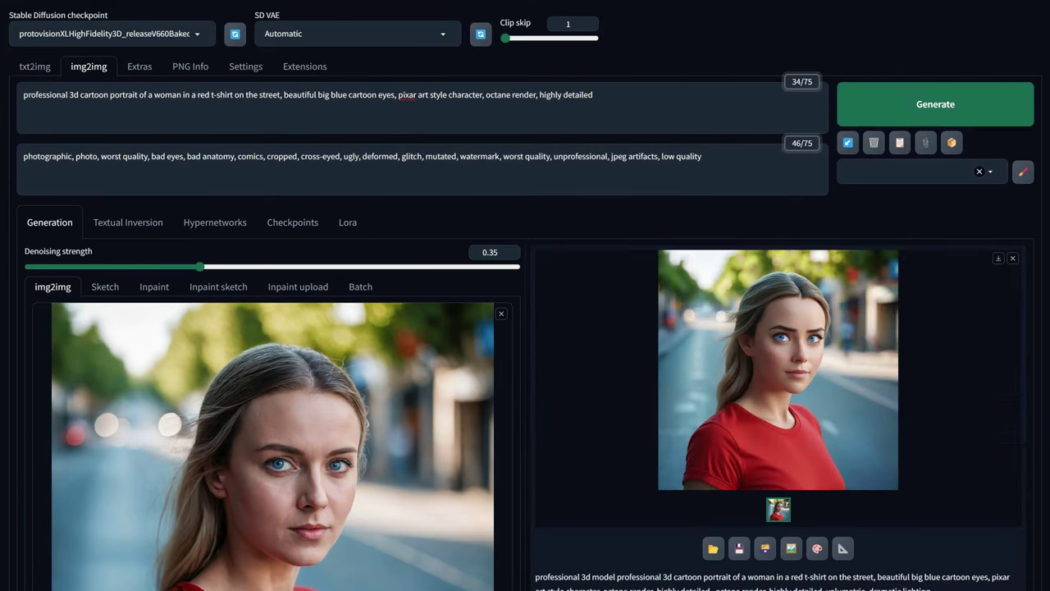
left_click(740, 376)
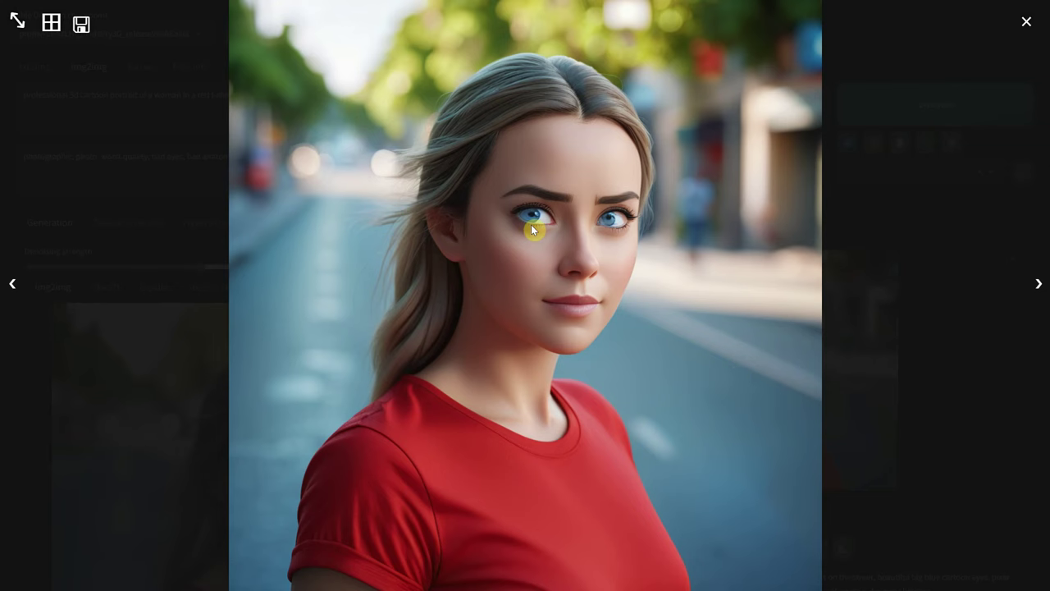
left_click(1025, 24)
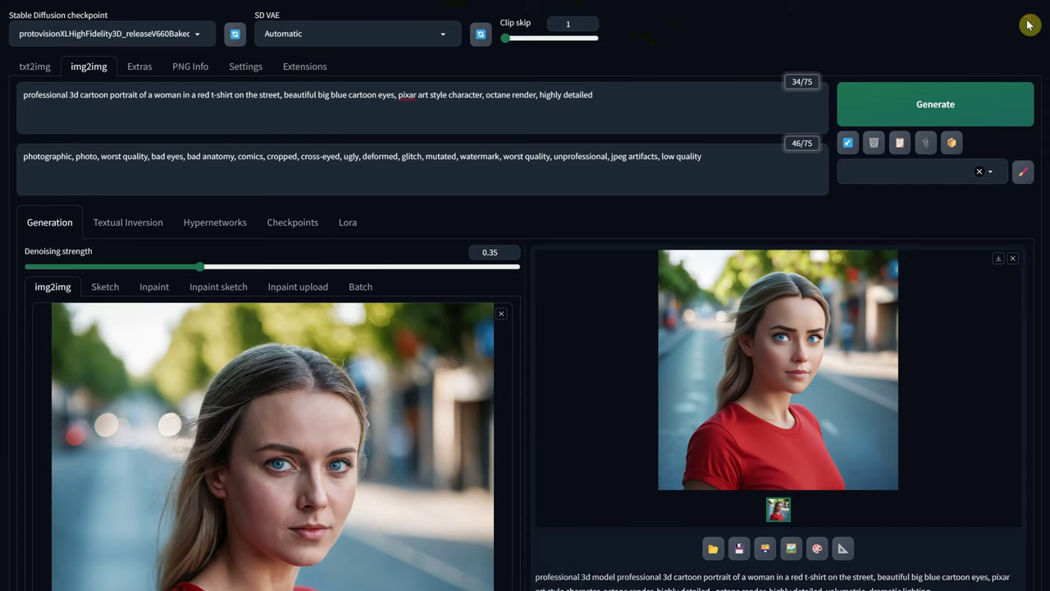
Regenerate the woman at denoising strength 0.5 for a stronger Pixar look
double_click(487, 252)
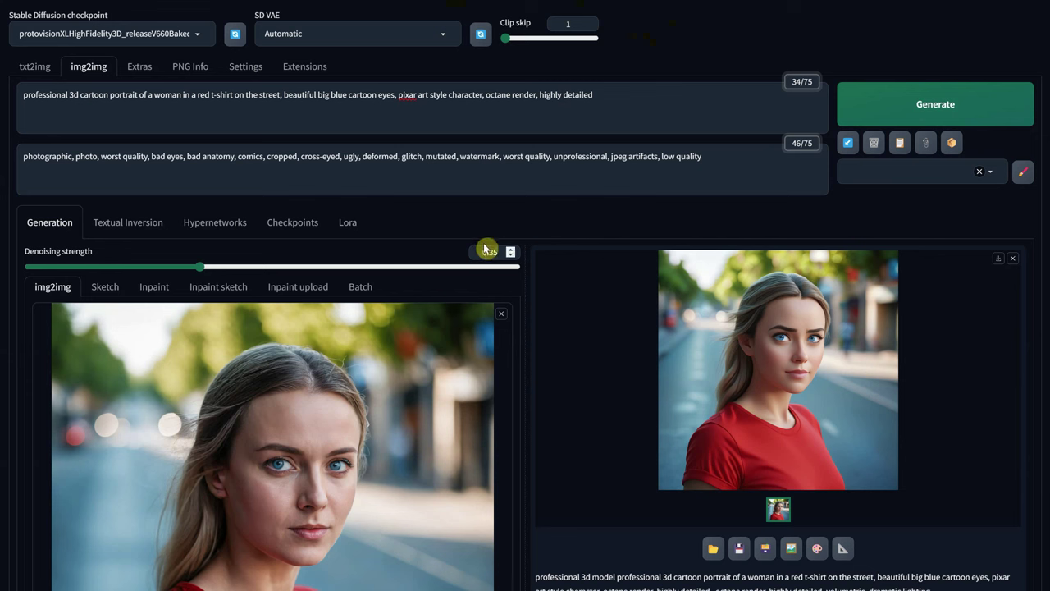
type("0.5")
left_click(878, 118)
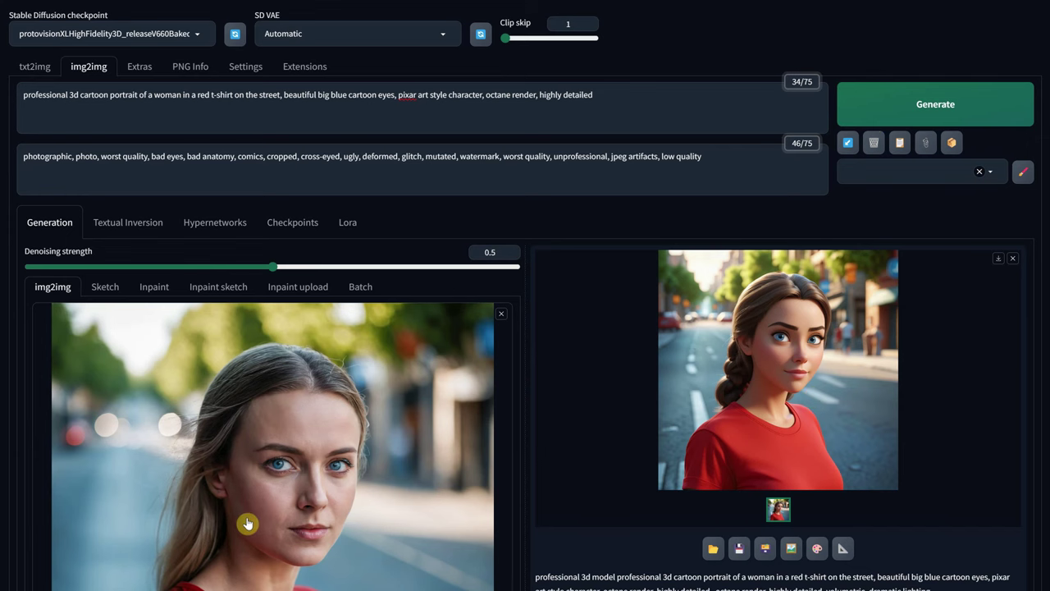
scroll(778, 320, "down", 2)
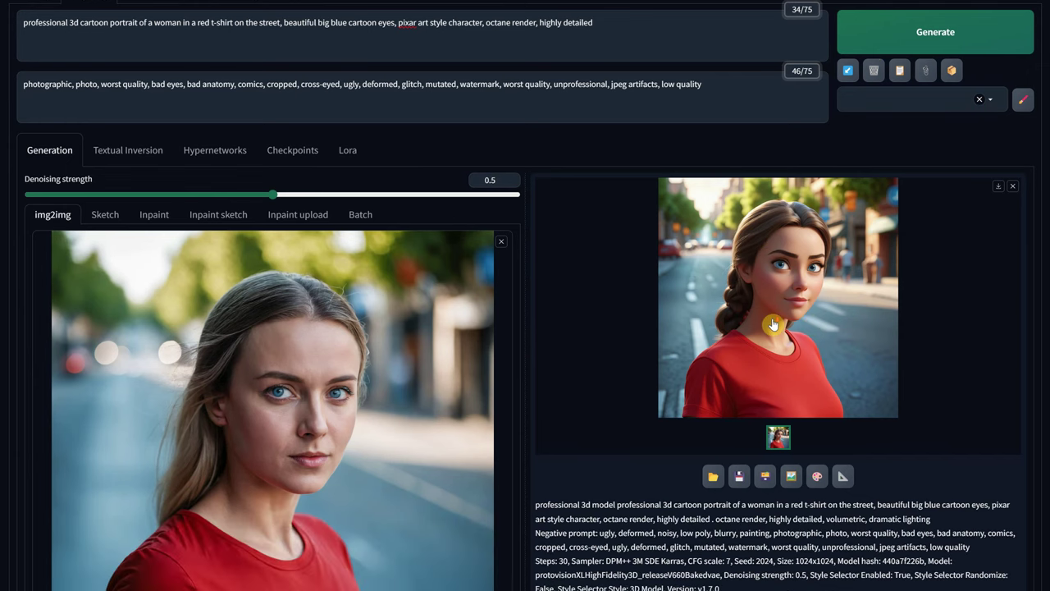
scroll(757, 238, "up", 2)
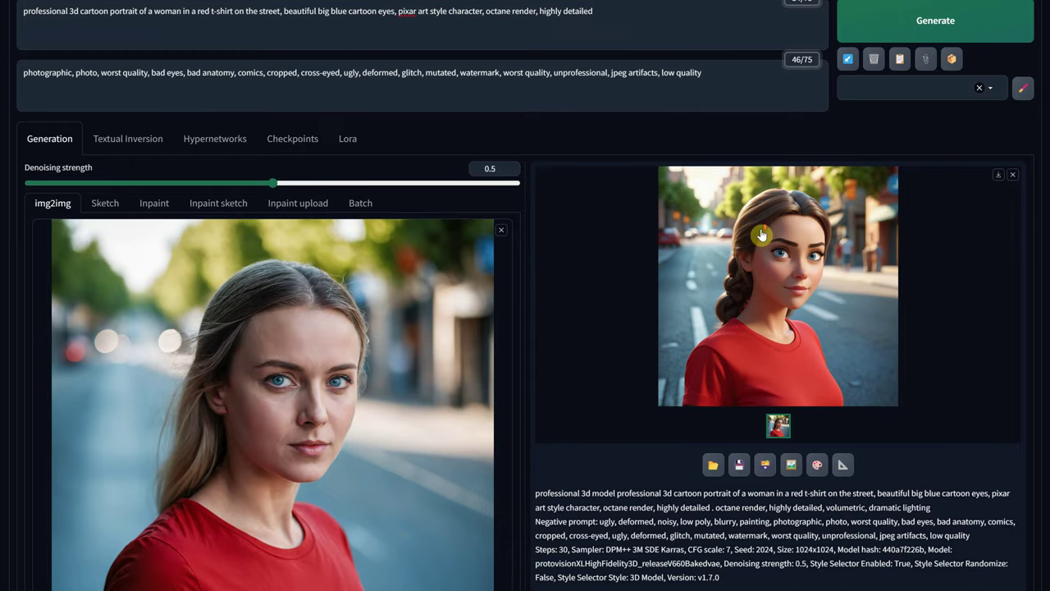
Regenerate the woman's portrait at denoising strength 0.4
double_click(486, 251)
type("0.4")
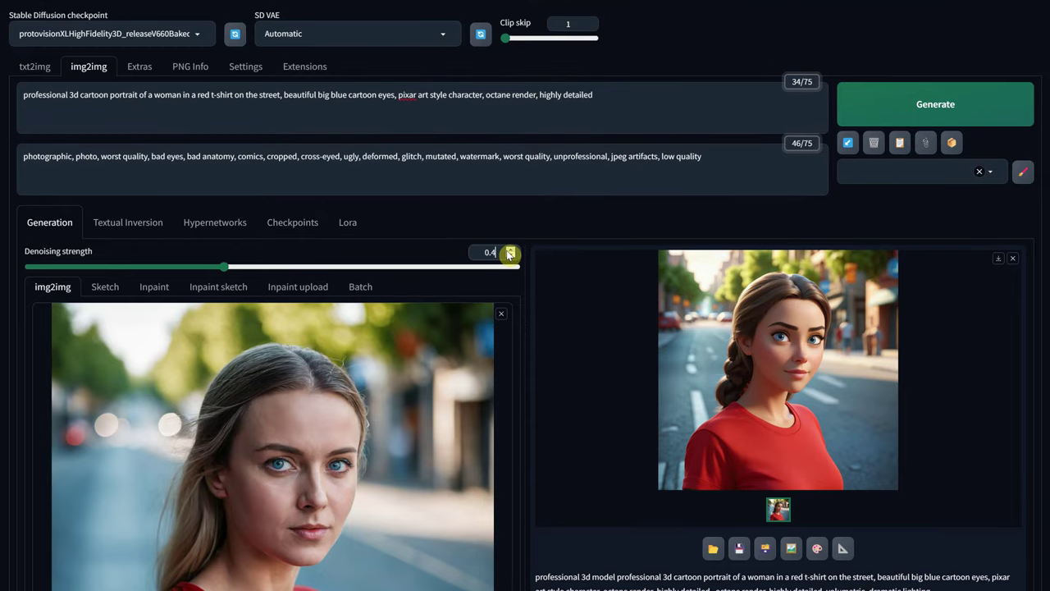
left_click(899, 107)
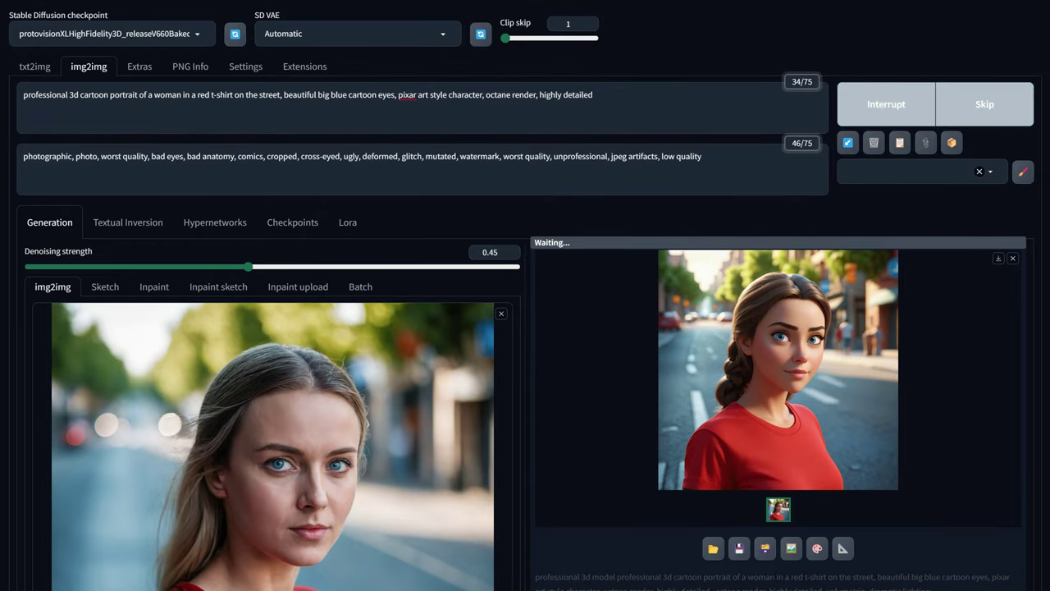
scroll(306, 403, "down", 2)
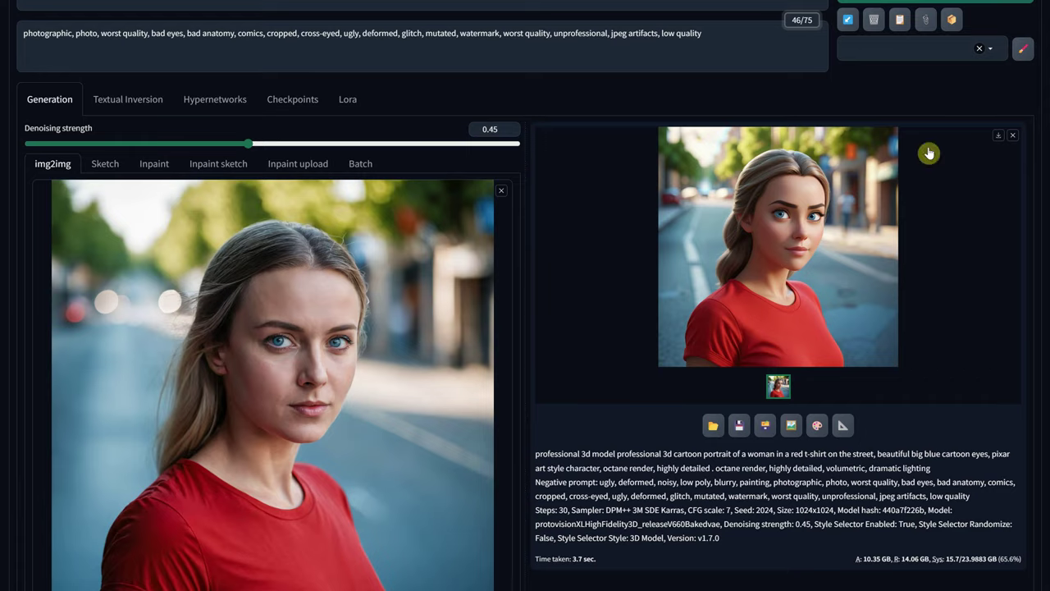
scroll(928, 153, "up", 2)
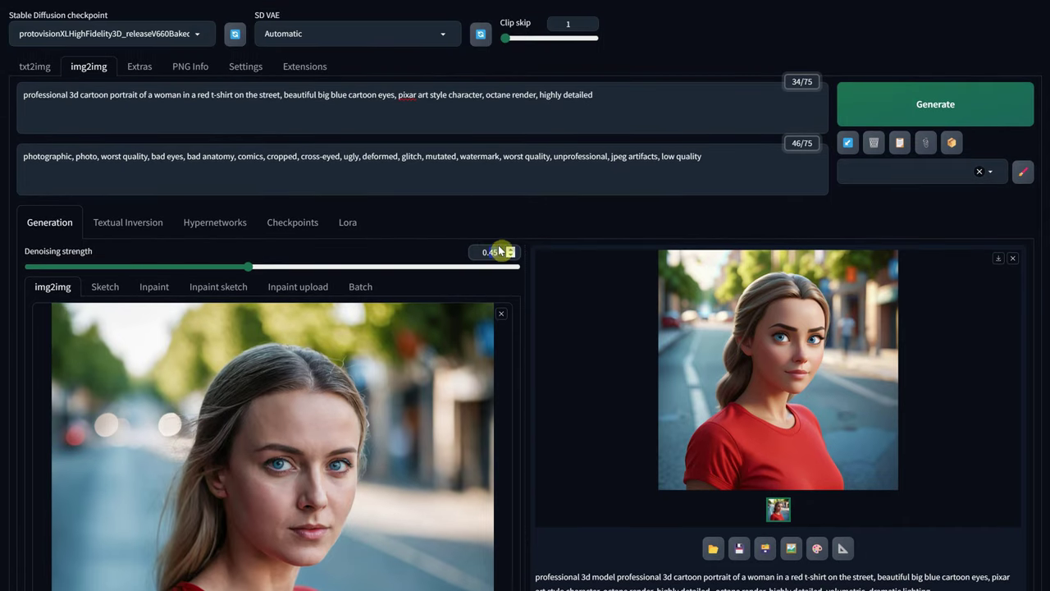
Regenerate at denoising strength 0.6 and inspect the braided-hair cartoon full size
type("0.6")
left_click(879, 106)
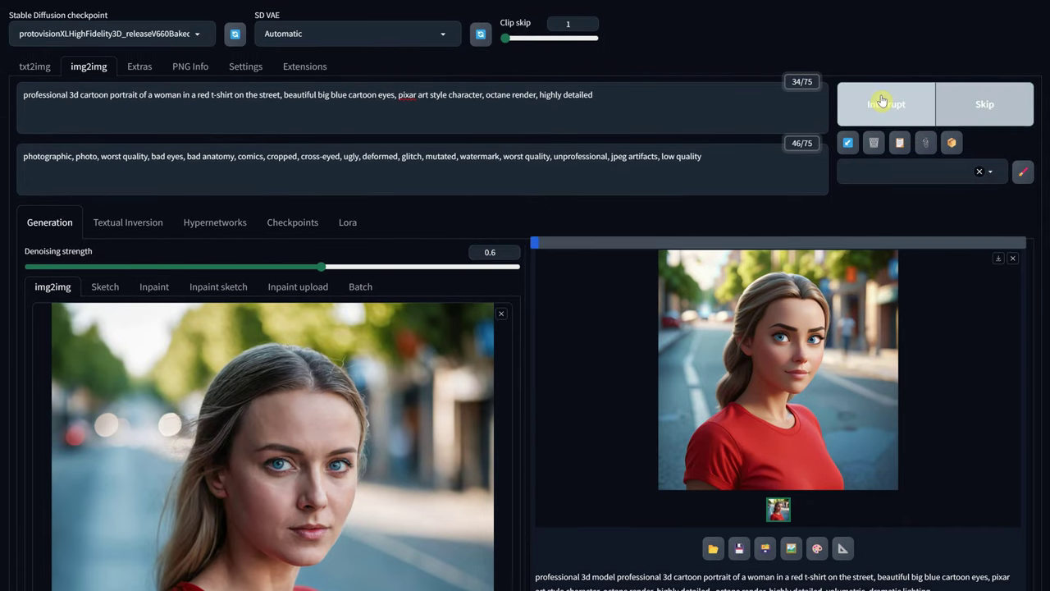
scroll(809, 278, "down", 2)
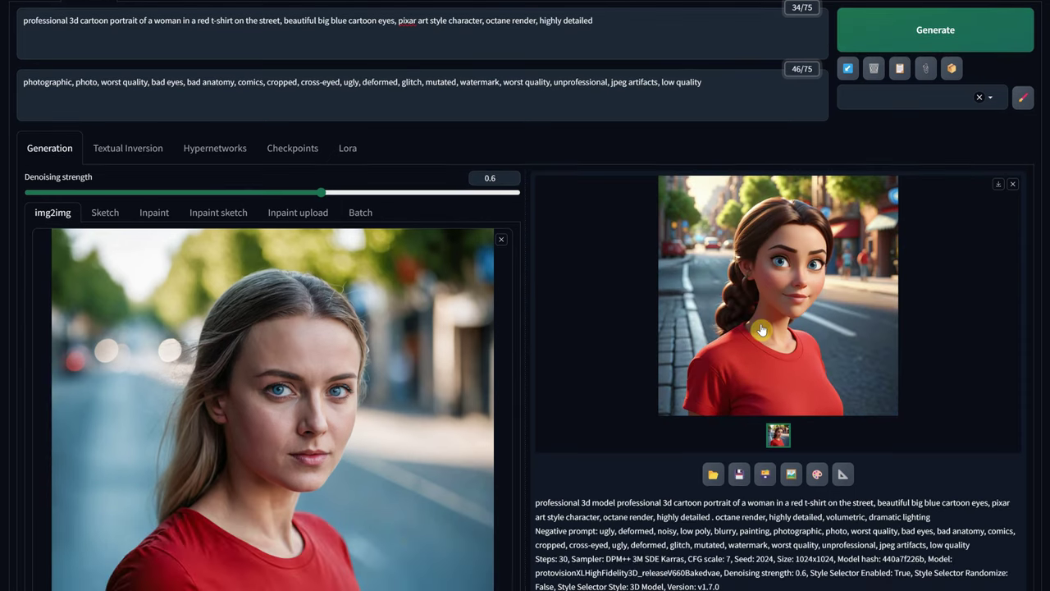
left_click(809, 278)
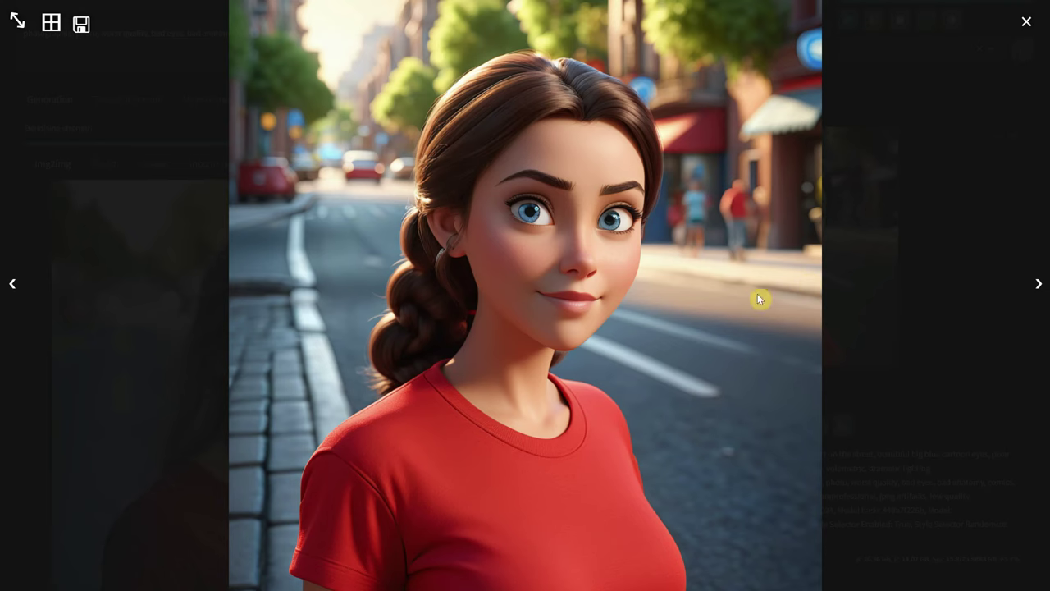
left_click(1026, 21)
scroll(955, 175, "down", 1)
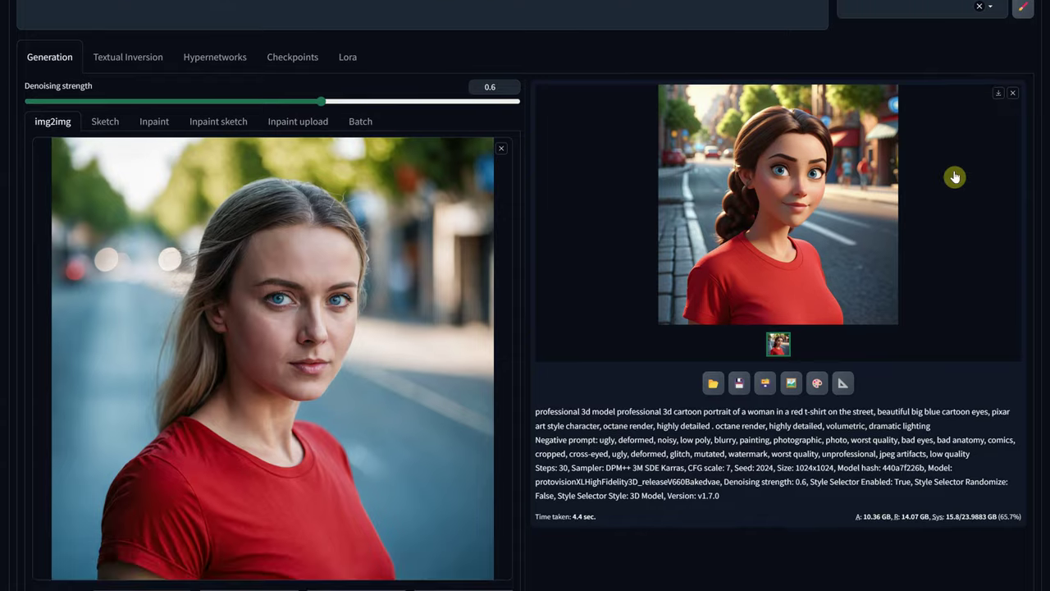
scroll(574, 282, "down", 1)
scroll(574, 282, "up", 1)
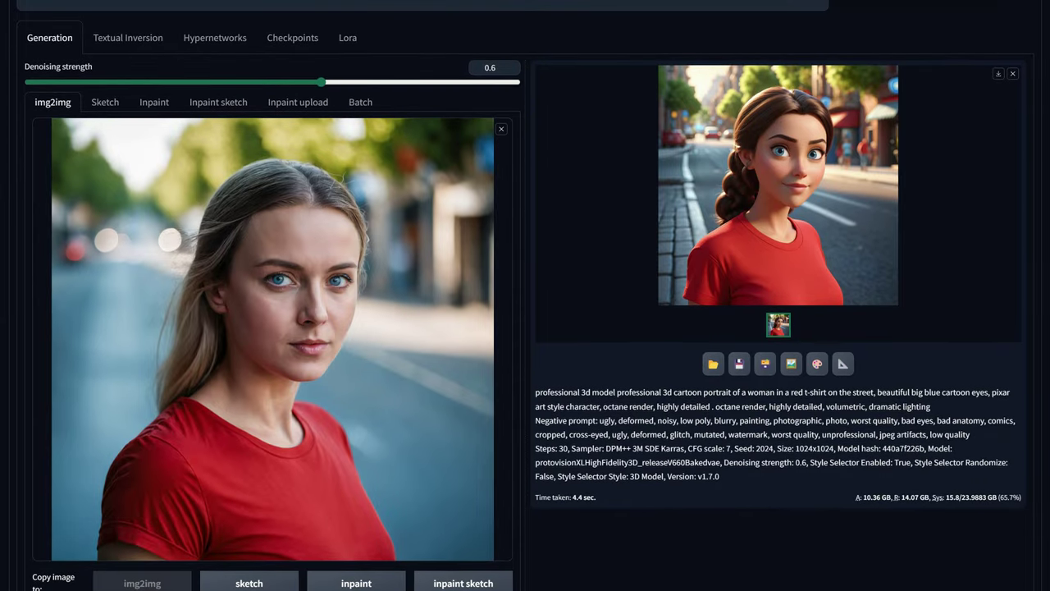
Replace the woman photo with 2 cat.png and paste the cat-with-crown prompt
left_click(500, 130)
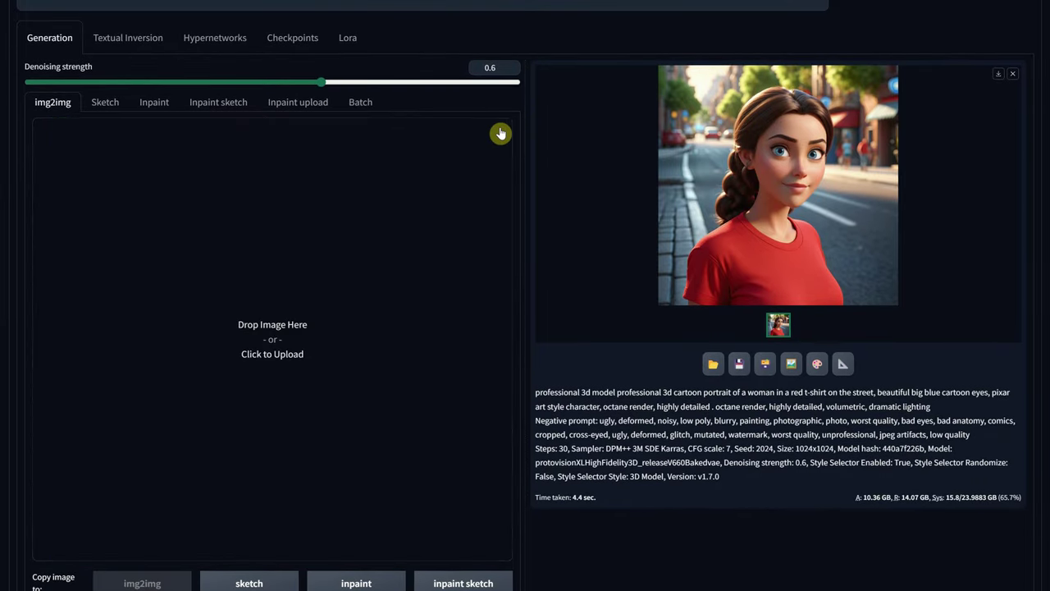
left_click(388, 247)
double_click(141, 41)
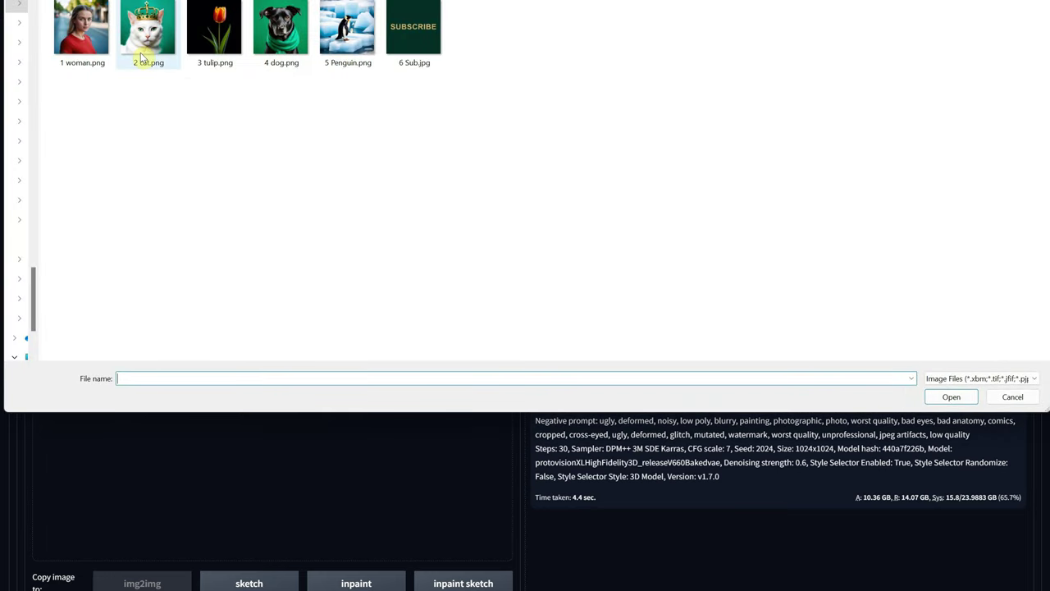
scroll(297, 246, "up", 2)
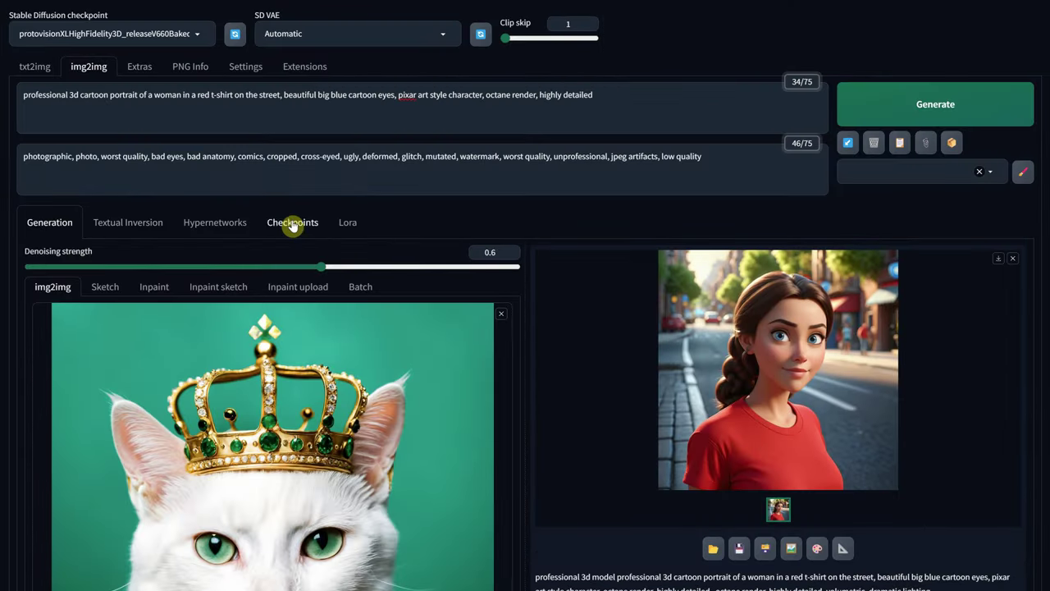
left_click_drag(637, 92, 21, 95)
type("professional 3d cute cartoon portrait of a white cat with a crown, beautiful big green cartoon eyes, emerald green background, pixar art style character, octane render, highly detailed")
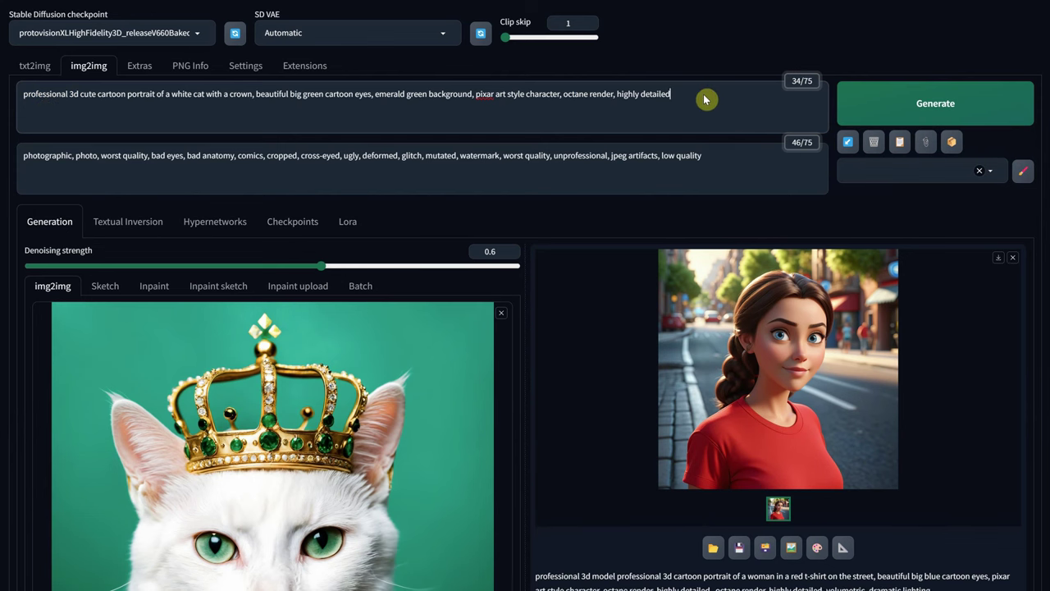
Render the cat at denoising strength 0.5 and inspect it full size
scroll(490, 213, "down", 1)
left_click(489, 190)
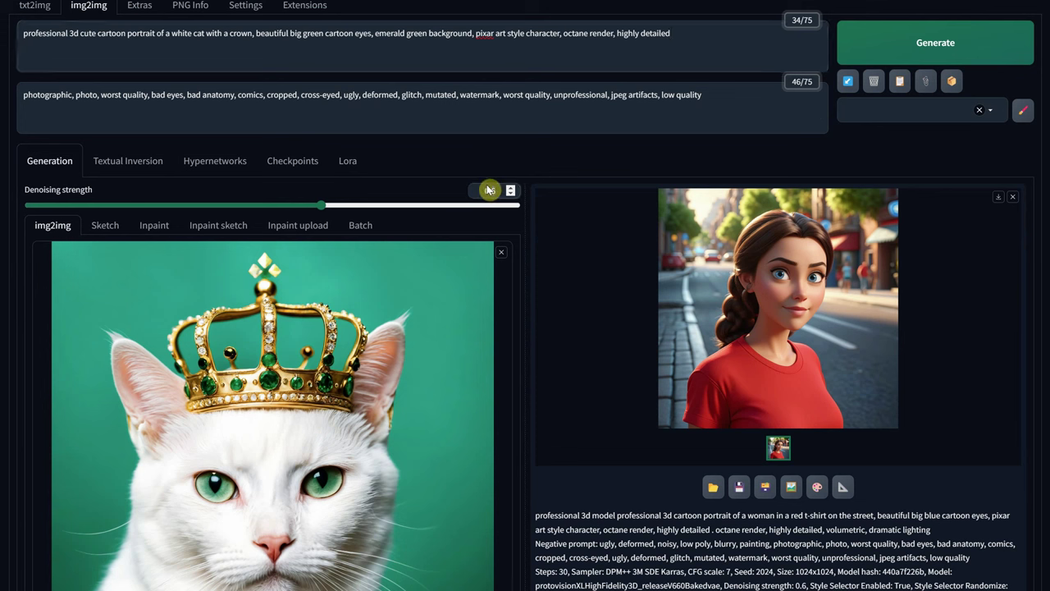
key("BackSpace")
type("5")
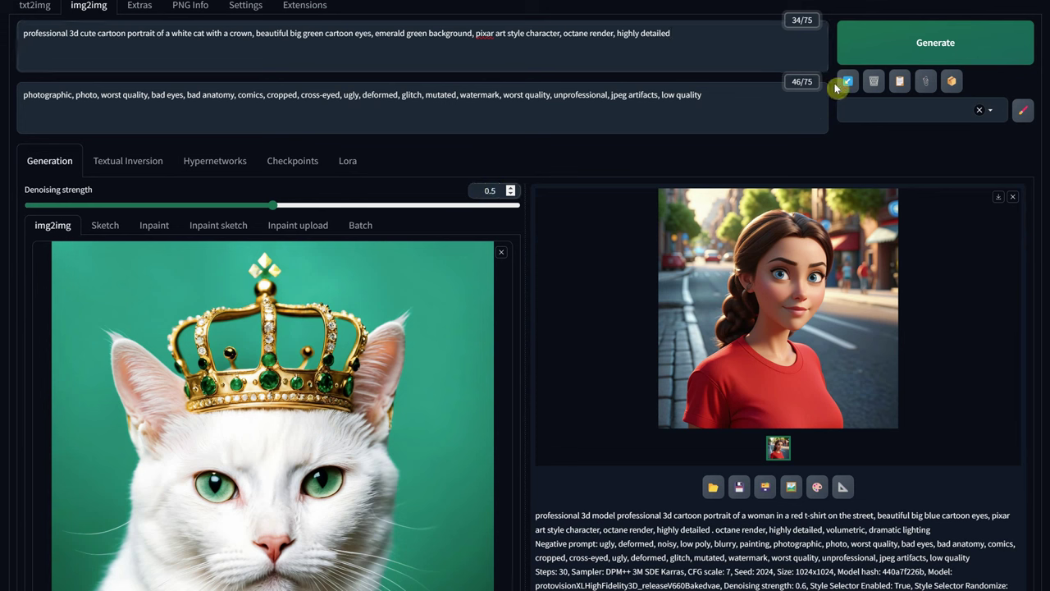
left_click(908, 51)
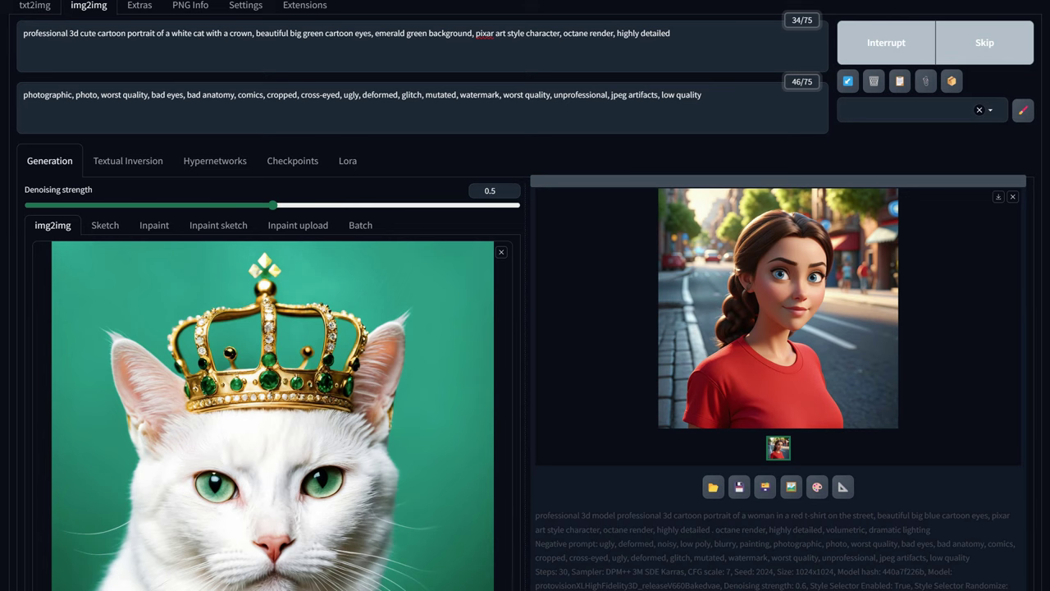
scroll(722, 246, "down", 3)
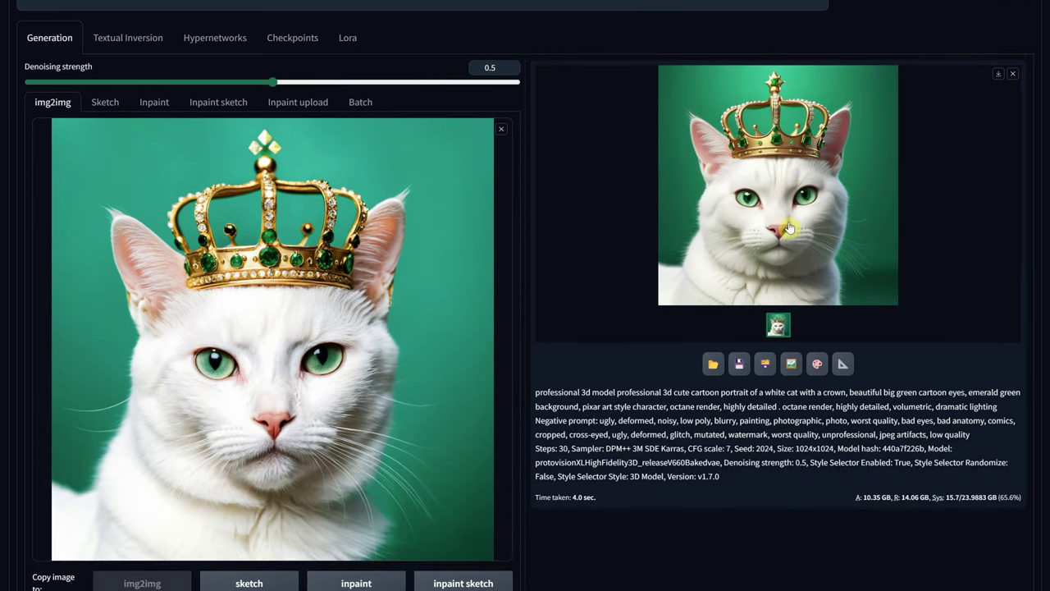
left_click(789, 229)
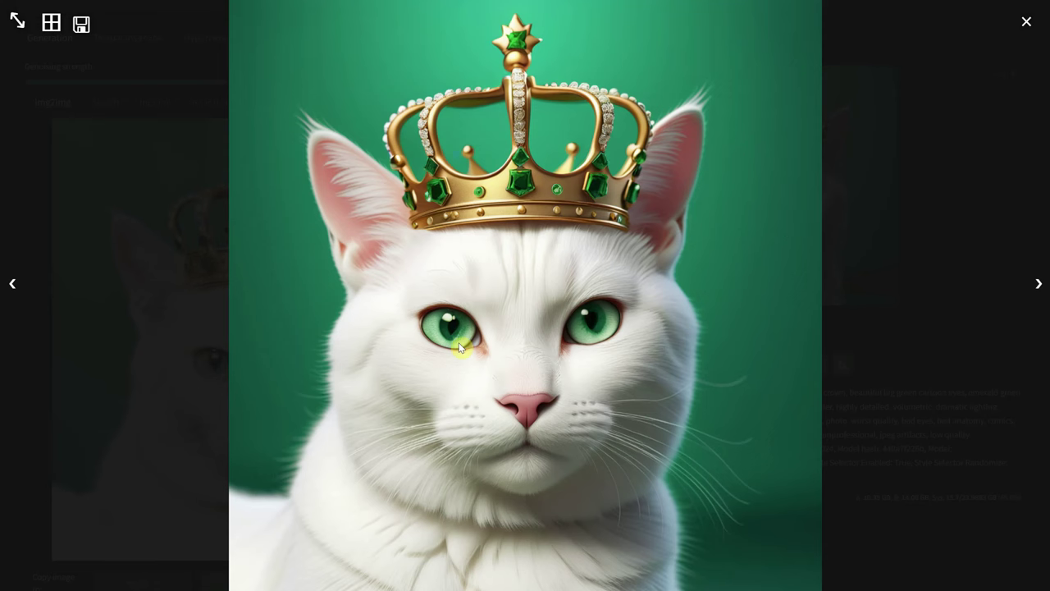
left_click(1025, 24)
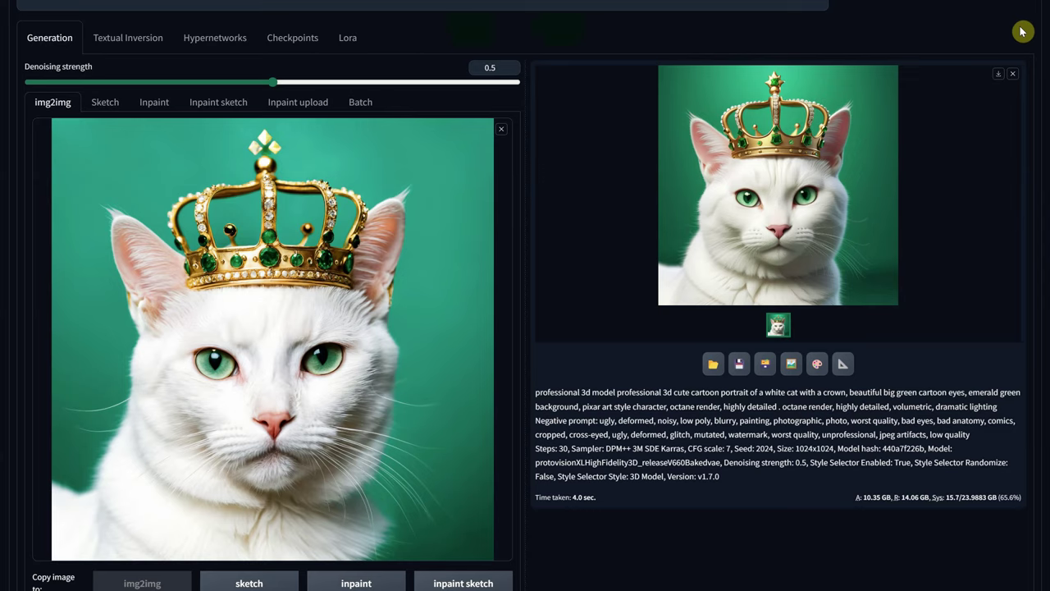
scroll(864, 170, "up", 1)
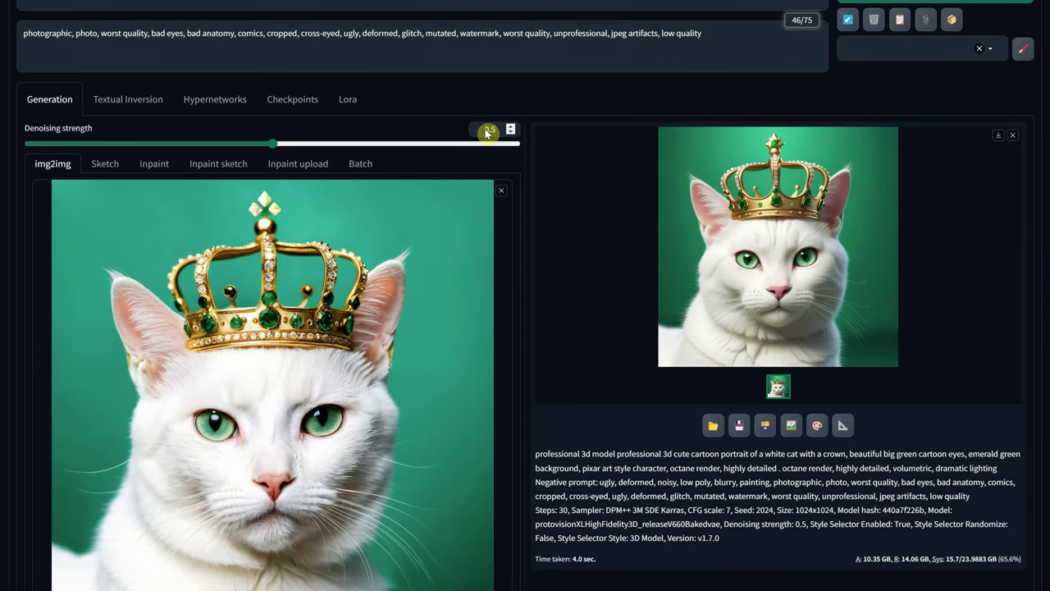
Re-render the crowned cat at denoising strength 0.8 and inspect the result full size
double_click(489, 129)
type("0.8")
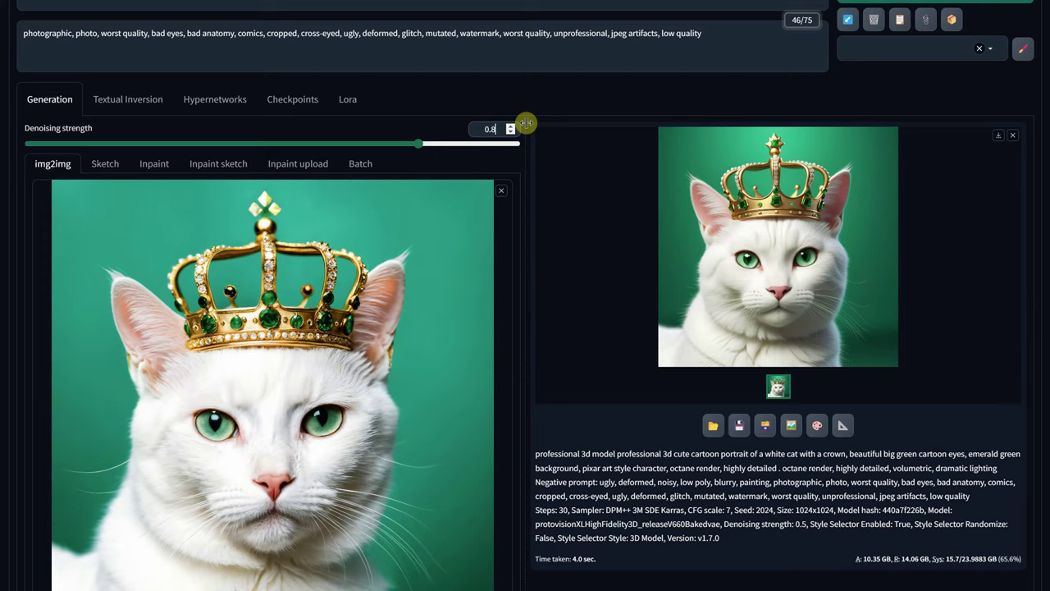
scroll(512, 148, "up", 1)
scroll(512, 148, "up", 1)
left_click(936, 104)
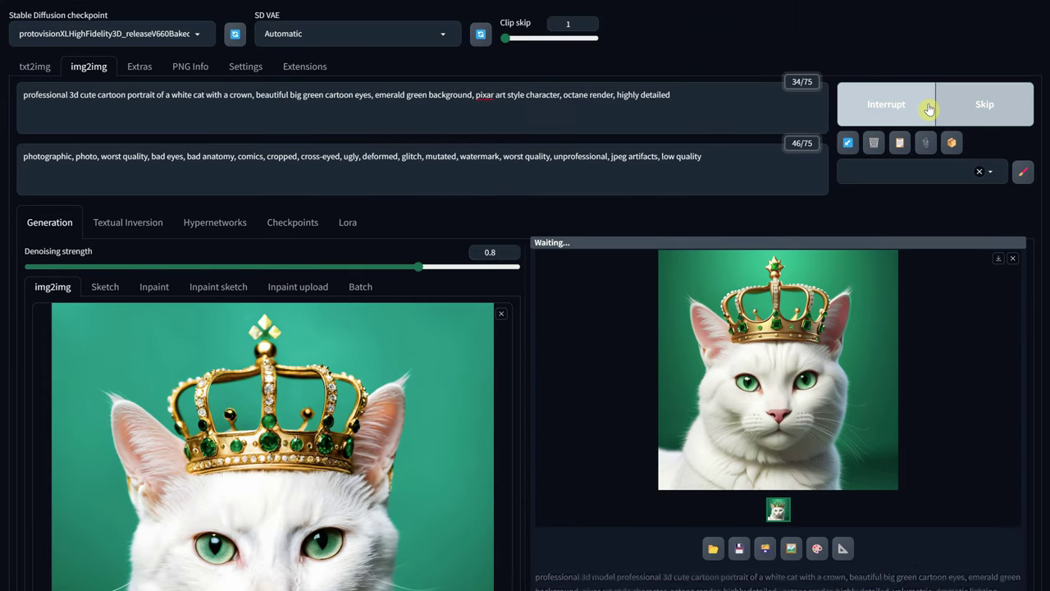
scroll(872, 271, "down", 1)
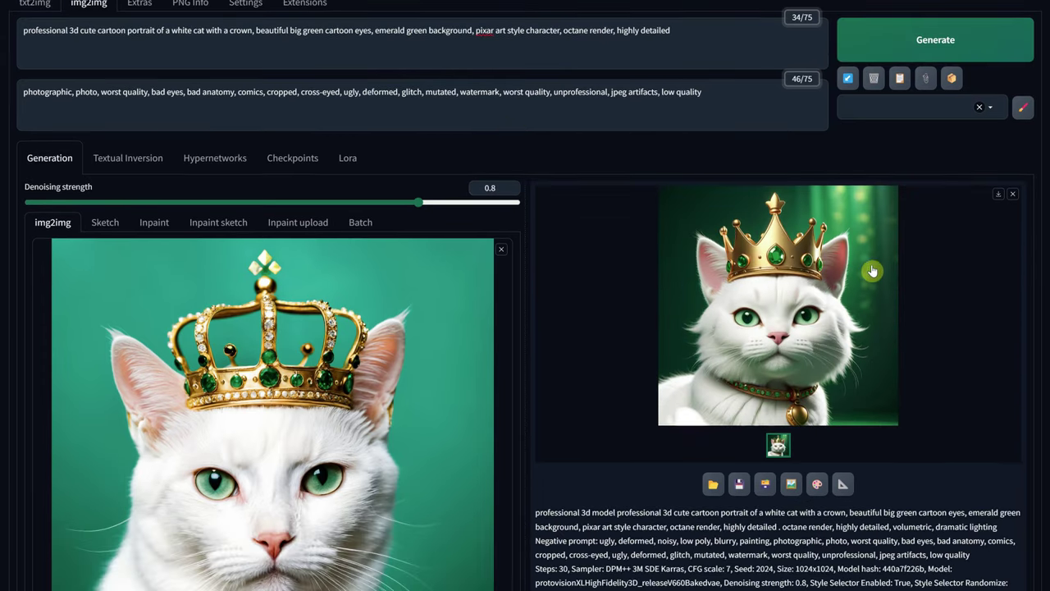
scroll(875, 270, "down", 1)
left_click(815, 272)
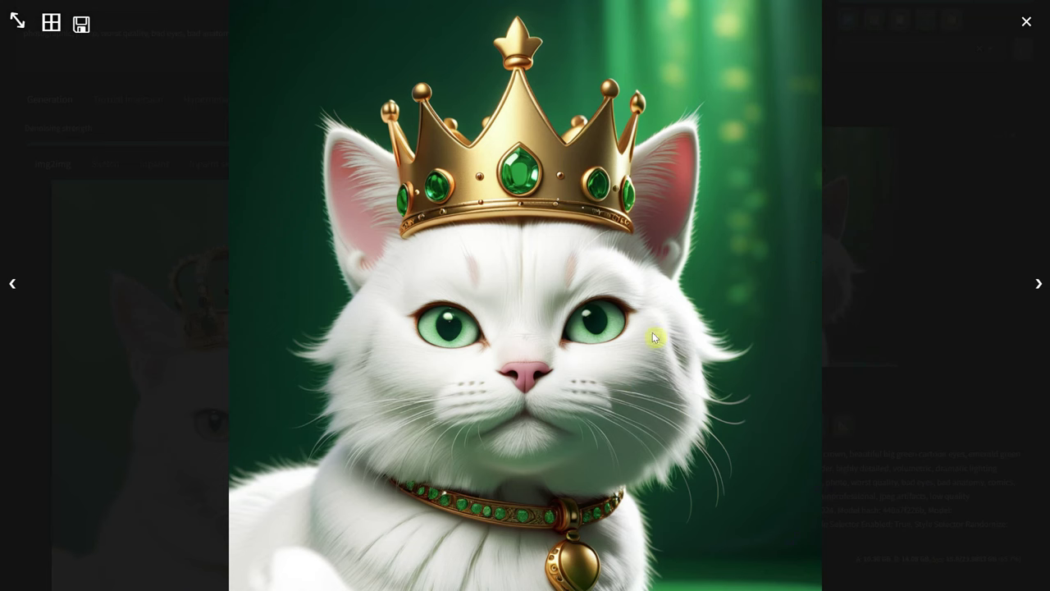
left_click(1025, 22)
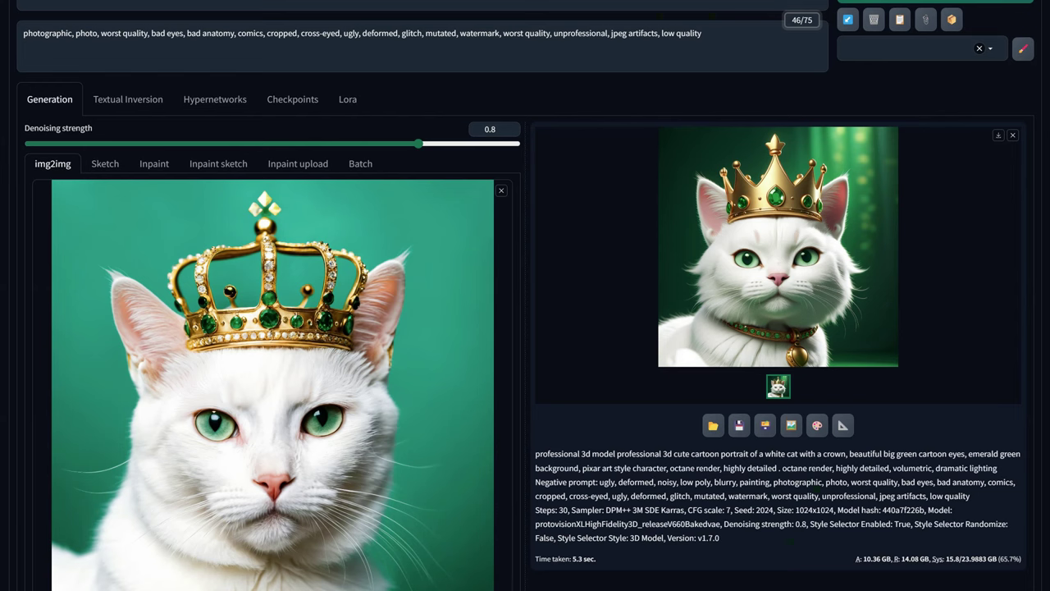
Replace the cat photo with the tulip photo and paste a tulip prompt
scroll(534, 206, "up", 2)
left_click(505, 316)
scroll(434, 300, "down", 2)
left_click(434, 301)
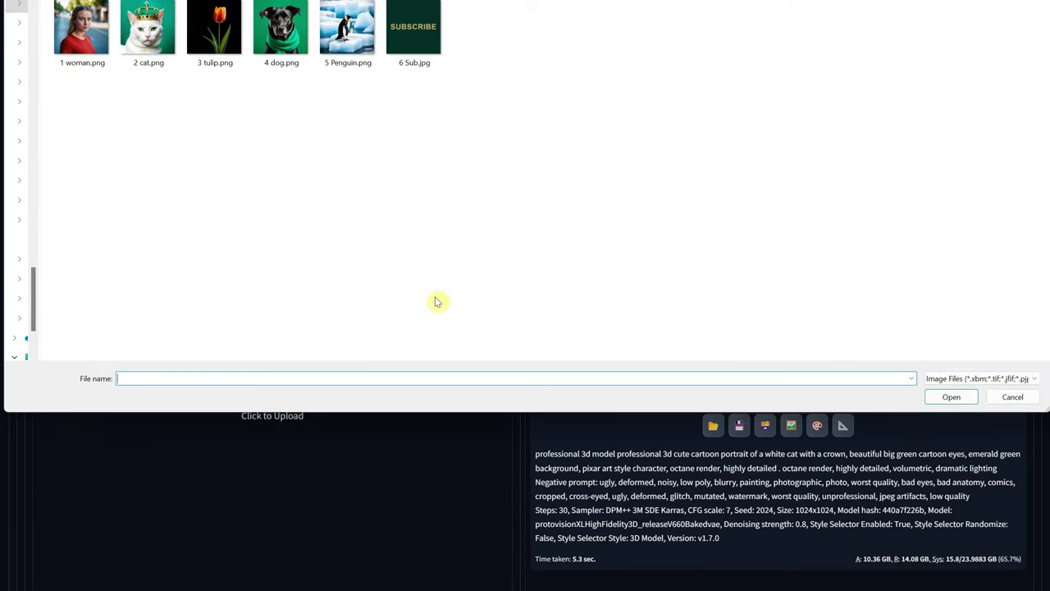
double_click(215, 47)
scroll(363, 208, "down", 1)
scroll(727, 86, "up", 3)
triple_click(727, 92)
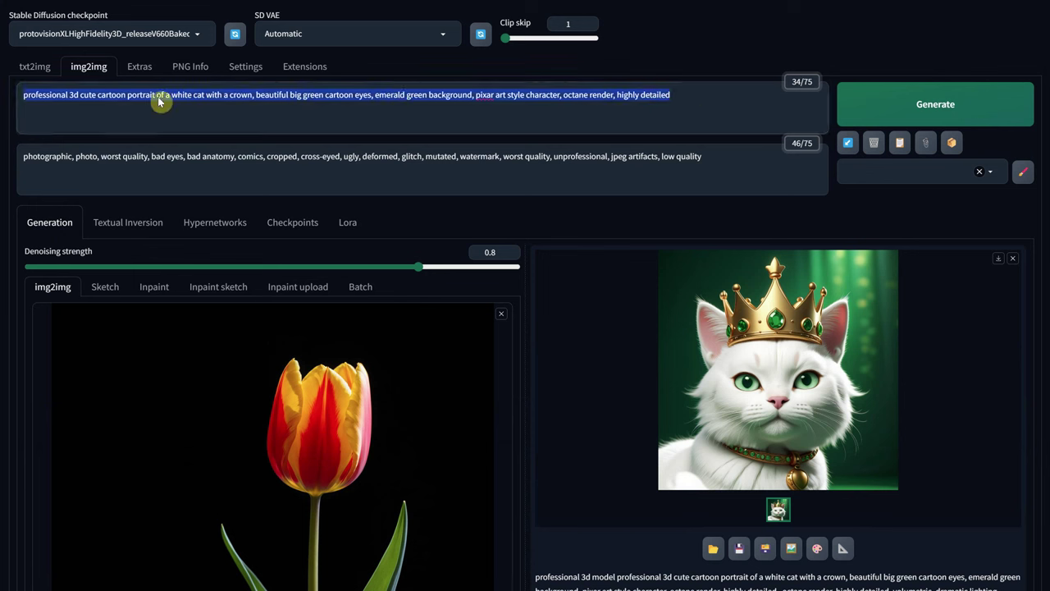
type("professional 3d cartoon render of a tulip, black background, pixar art style illustration, octane render, highly detailed")
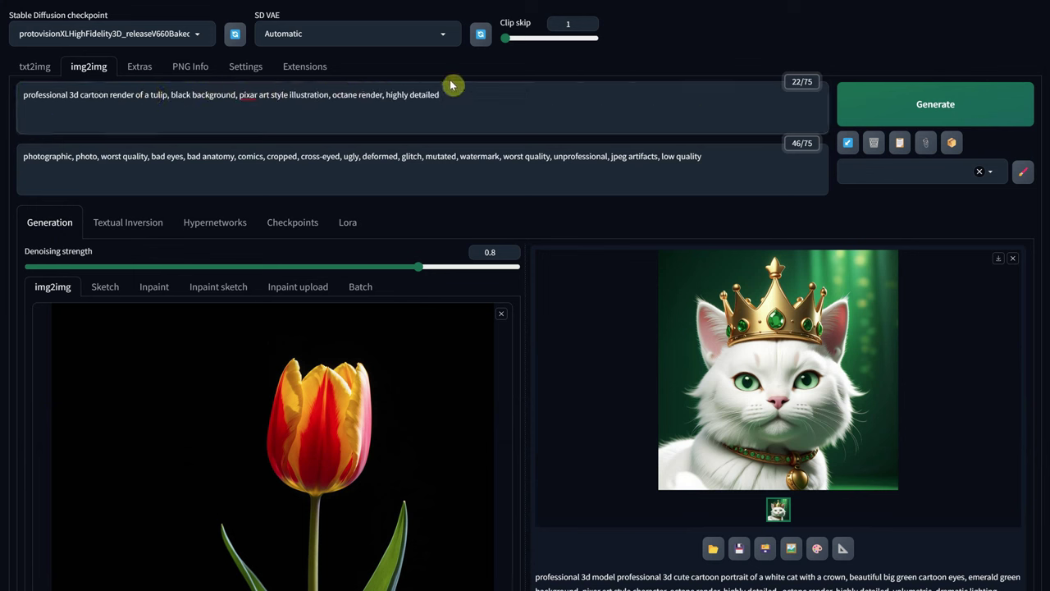
Render the 3D tulip at denoising 0.5, view it full size, then clear the input
left_click(884, 111)
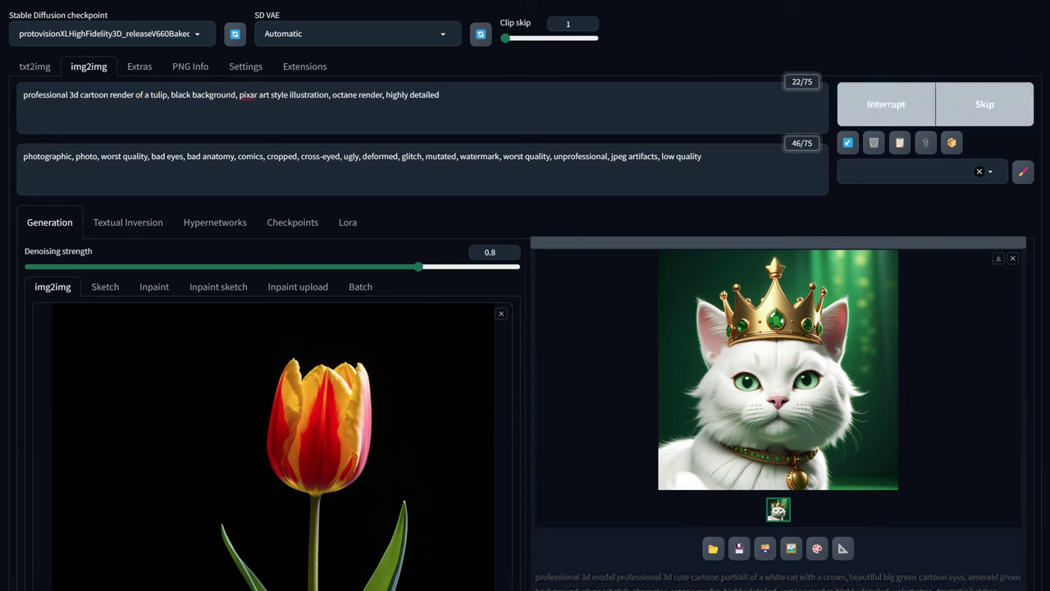
scroll(850, 304, "down", 3)
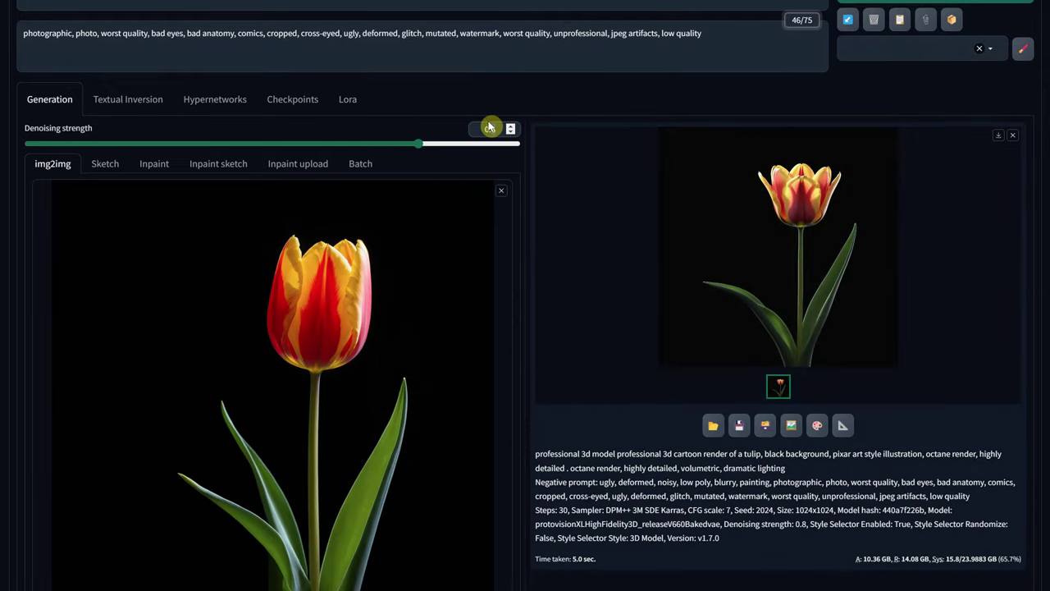
type("0.5")
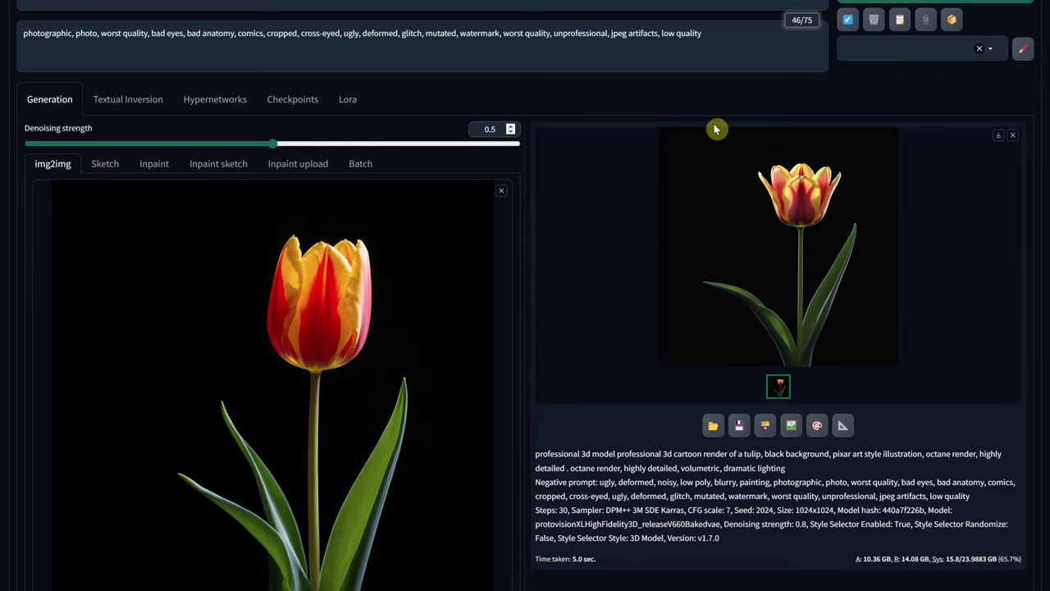
scroll(713, 129, "up", 3)
left_click(909, 115)
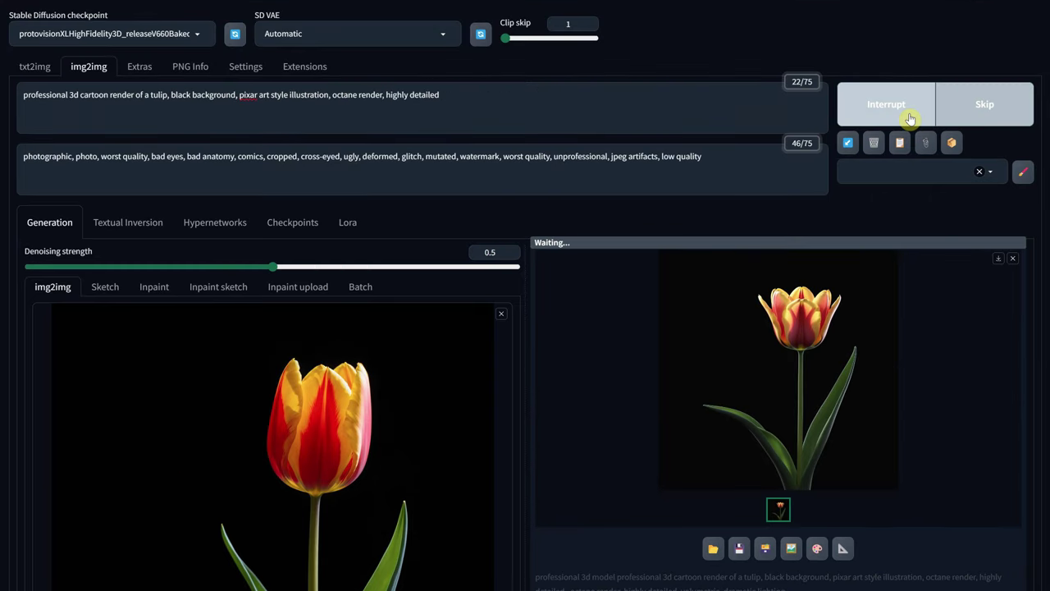
left_click(850, 354)
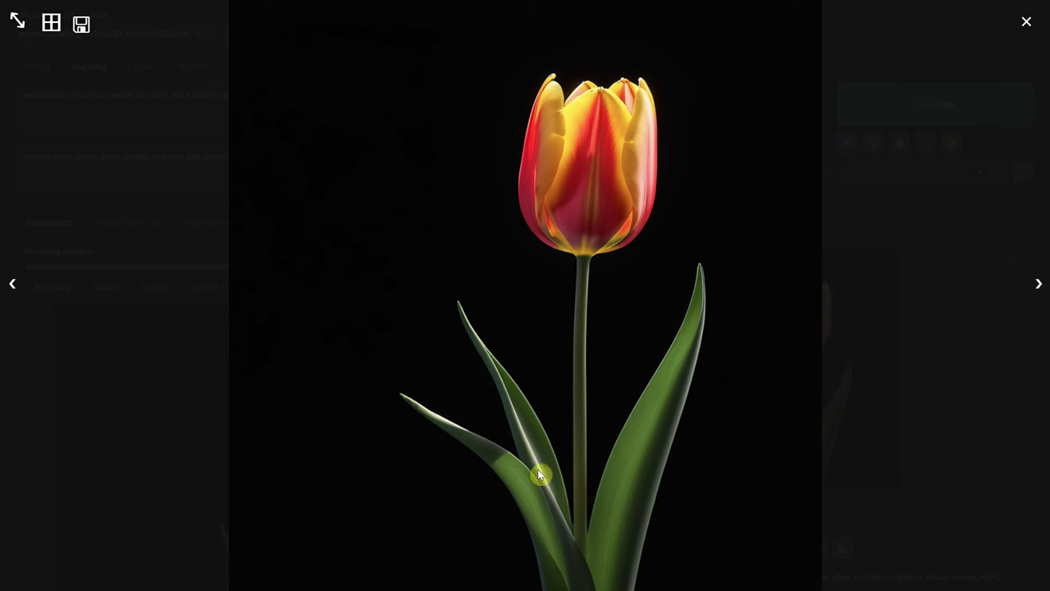
left_click(1026, 21)
left_click(507, 312)
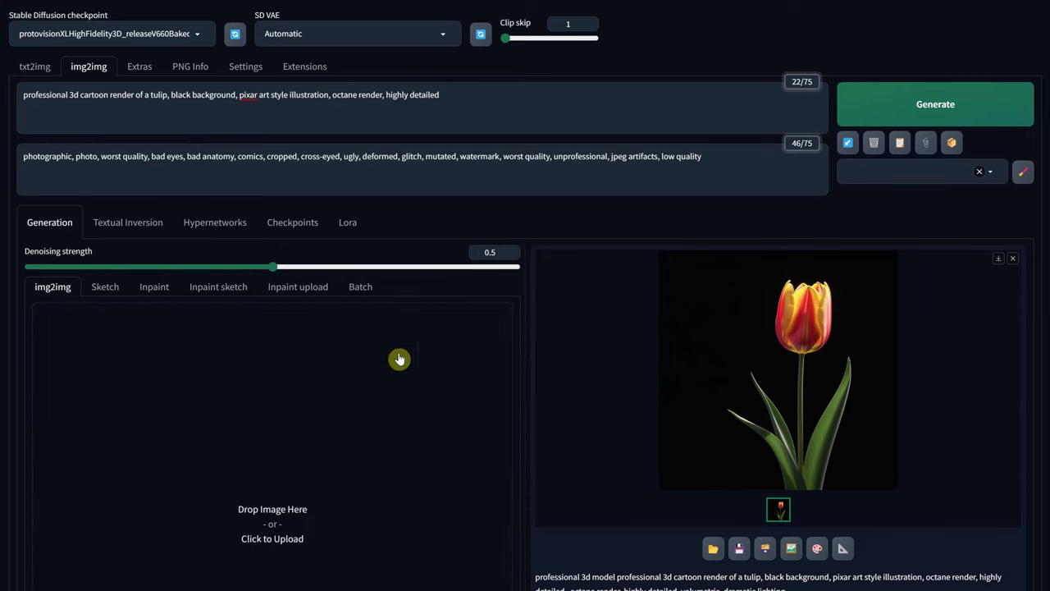
Load 4 dog.png as input and replace the tulip prompt with the dog prompt
left_click(396, 359)
left_click(290, 44)
double_click(289, 44)
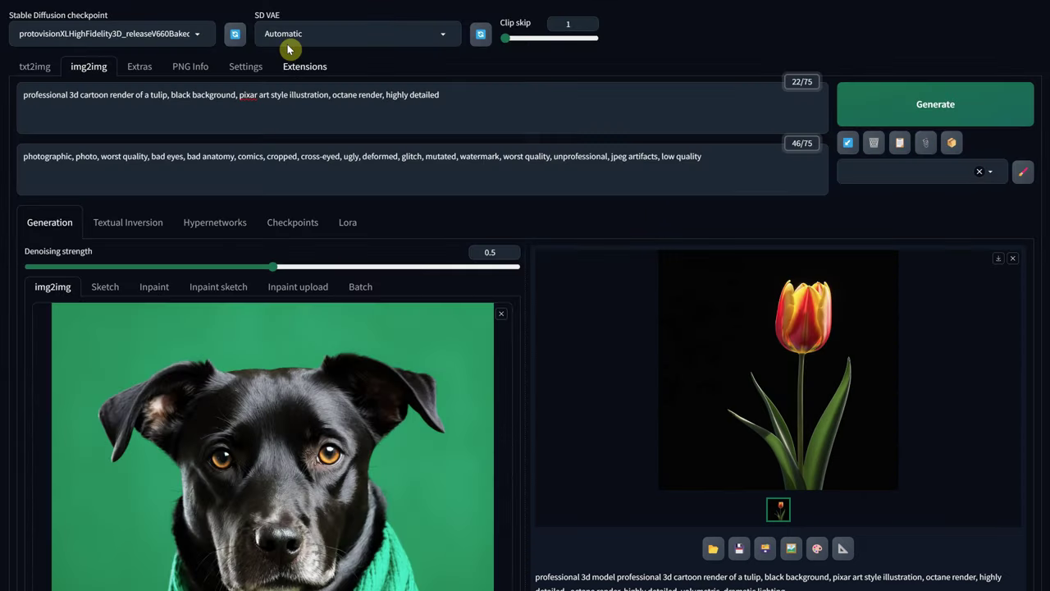
triple_click(530, 99)
type("professional 3d cartoon portrait of a black dog with a green scarf, beautiful big brown cartoon eyes, emerald green background, pixar art style character, octane render, highly detailed")
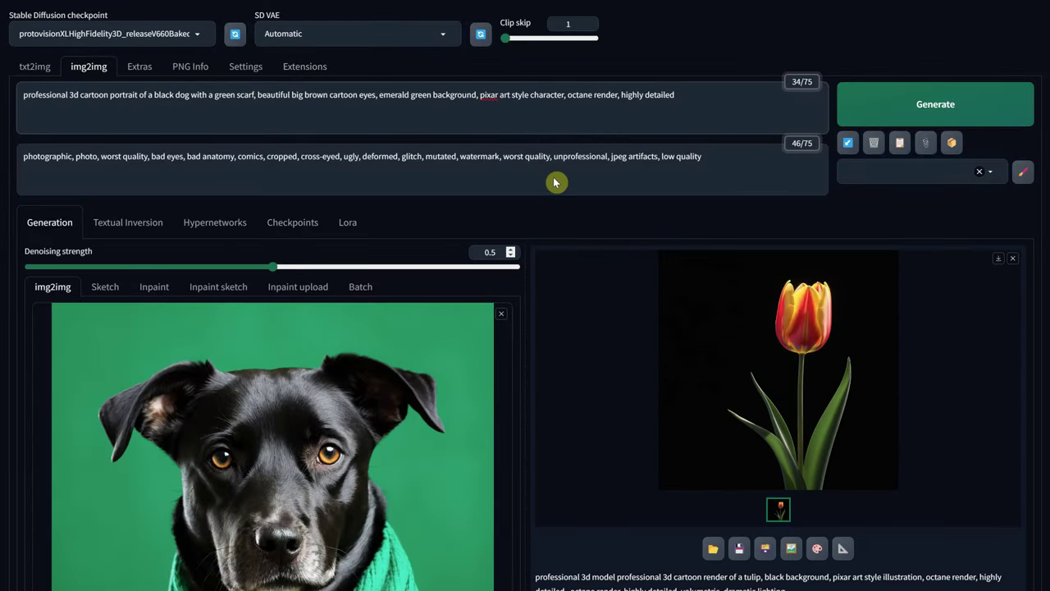
Generate the 3D cartoon dog in a green scarf and inspect it full size
left_click(492, 251)
left_click(905, 114)
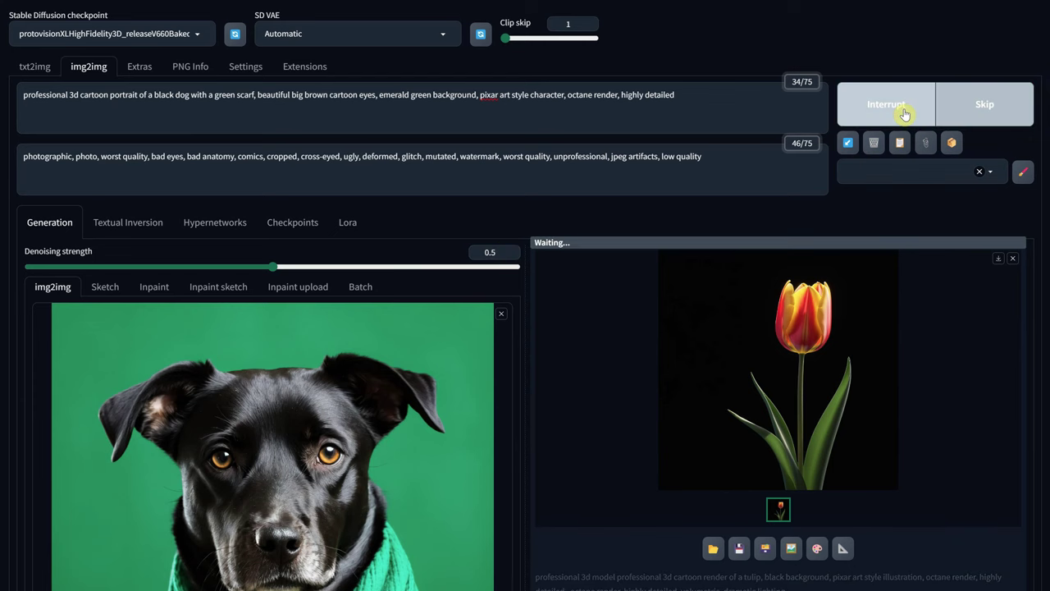
scroll(877, 288, "down", 2)
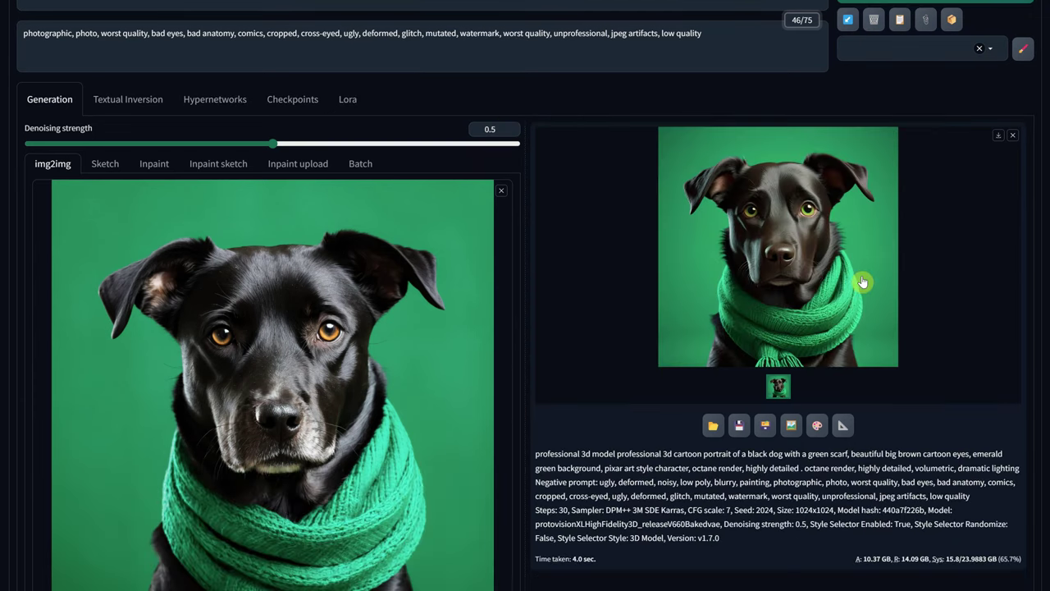
left_click(863, 281)
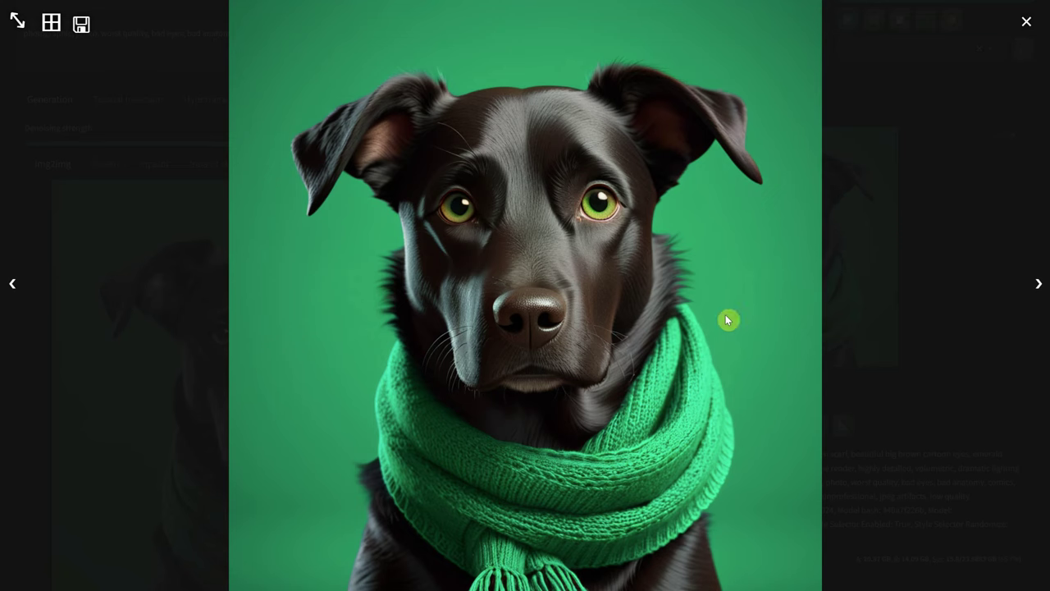
left_click(1026, 28)
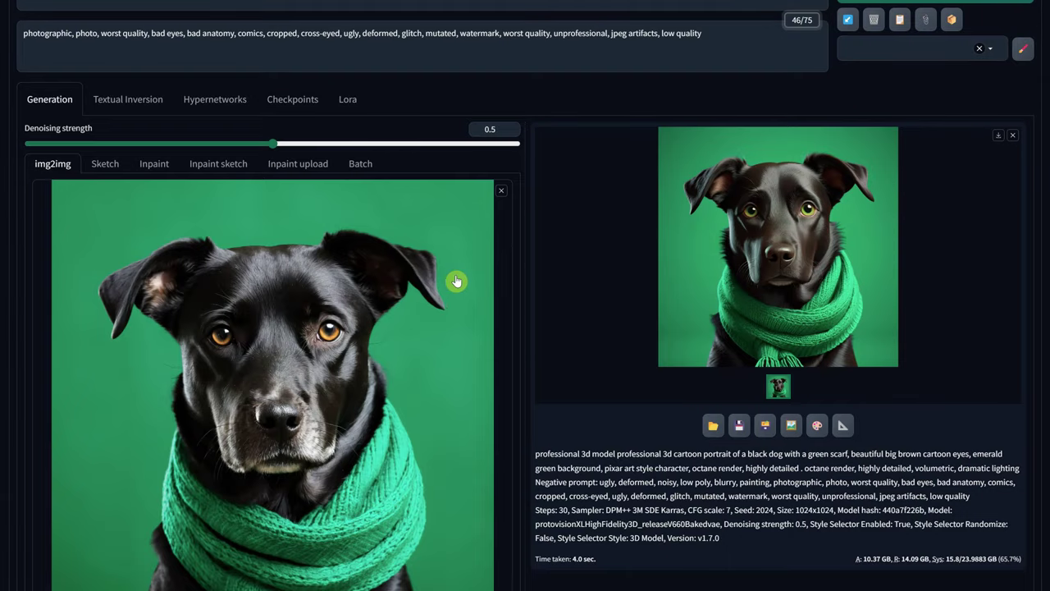
scroll(457, 281, "up", 2)
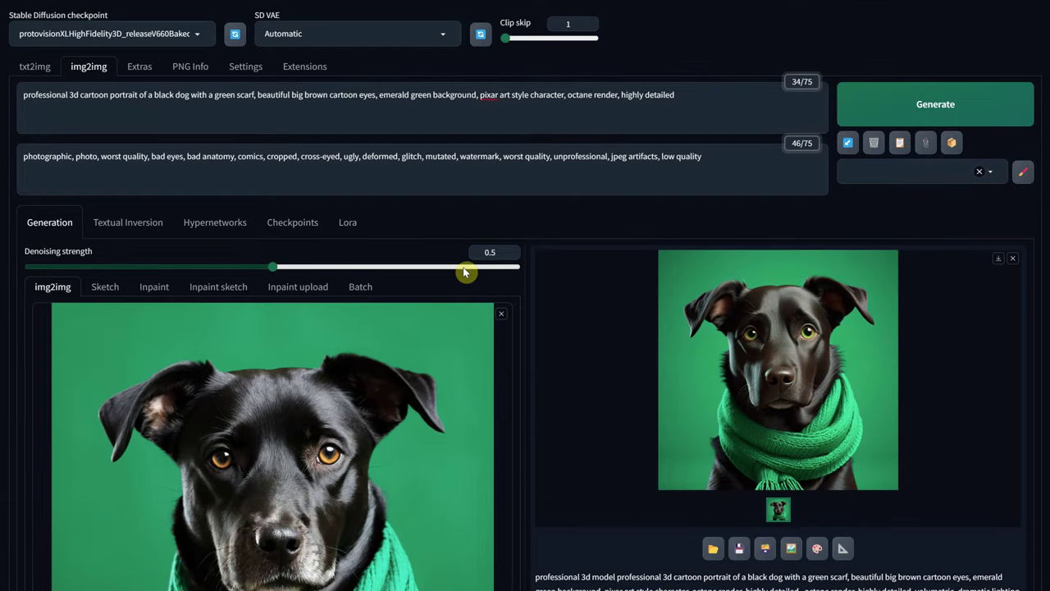
Insert 'wool' before 'scarf' in the dog prompt, regenerate, and view the result
left_click(233, 94)
type("wool")
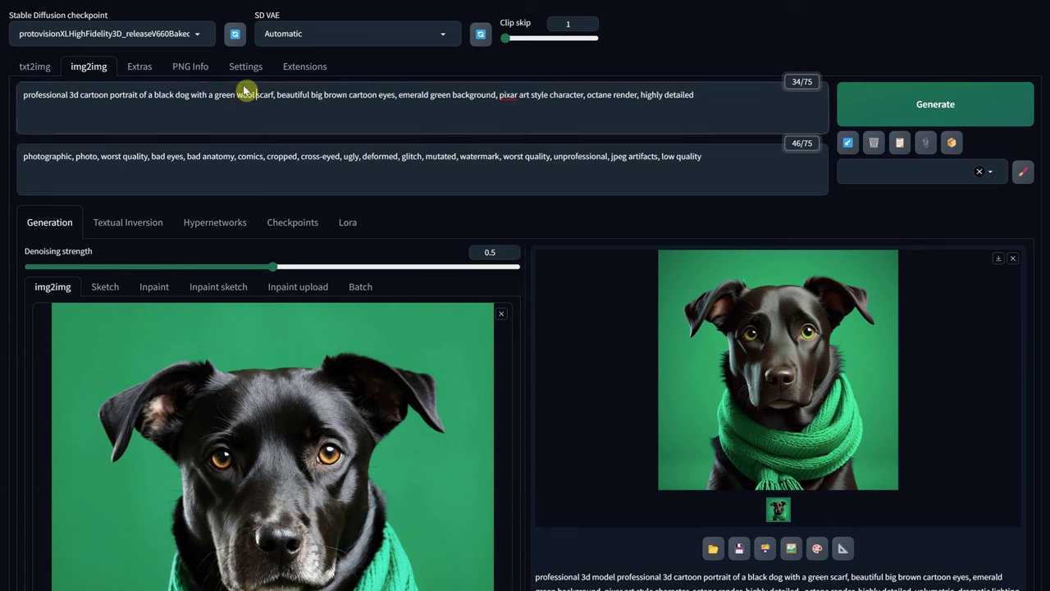
left_click(882, 124)
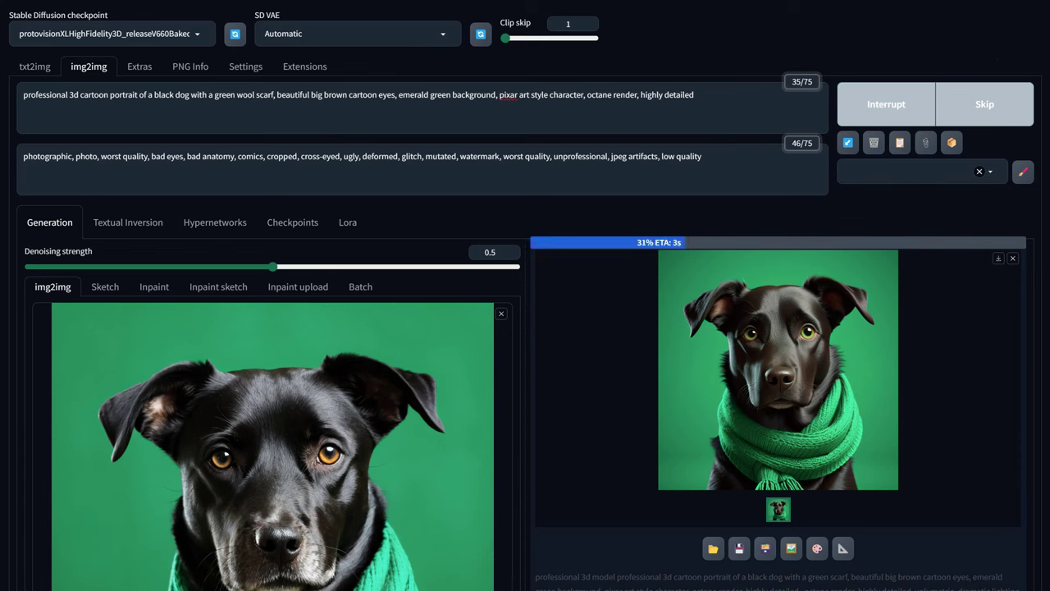
left_click(819, 379)
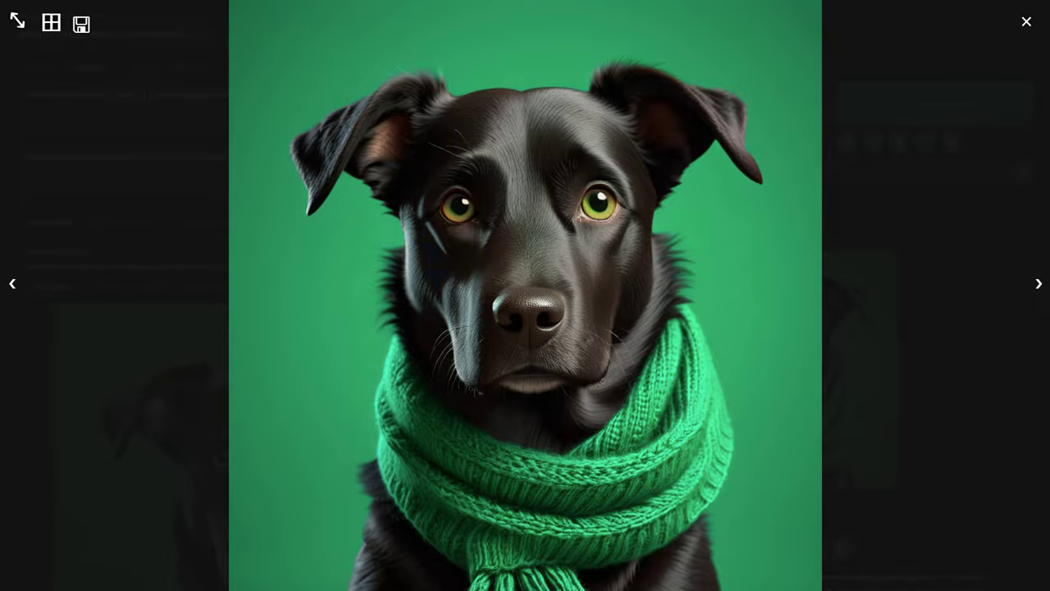
left_click(499, 252)
Regenerate the dog at denoising strength 0.75 and inspect the yellow-eyed render full size
type("0.75")
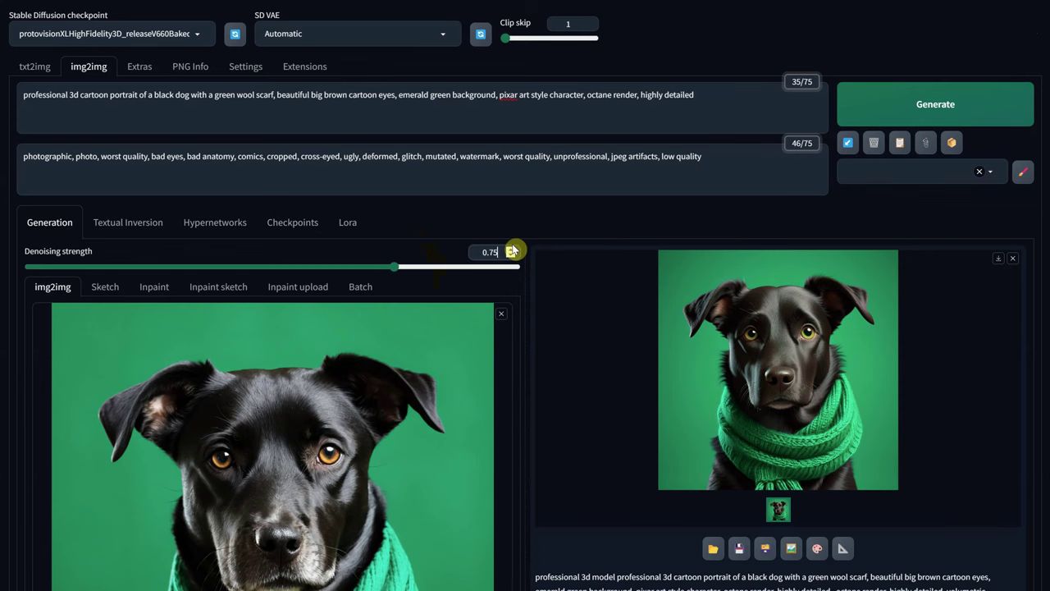
left_click(917, 112)
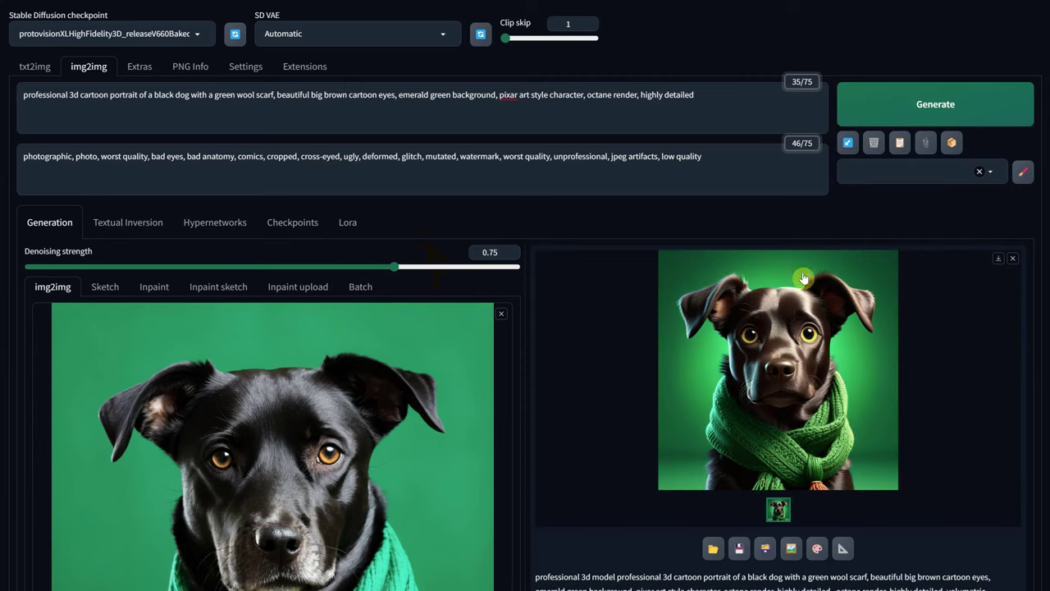
left_click(747, 363)
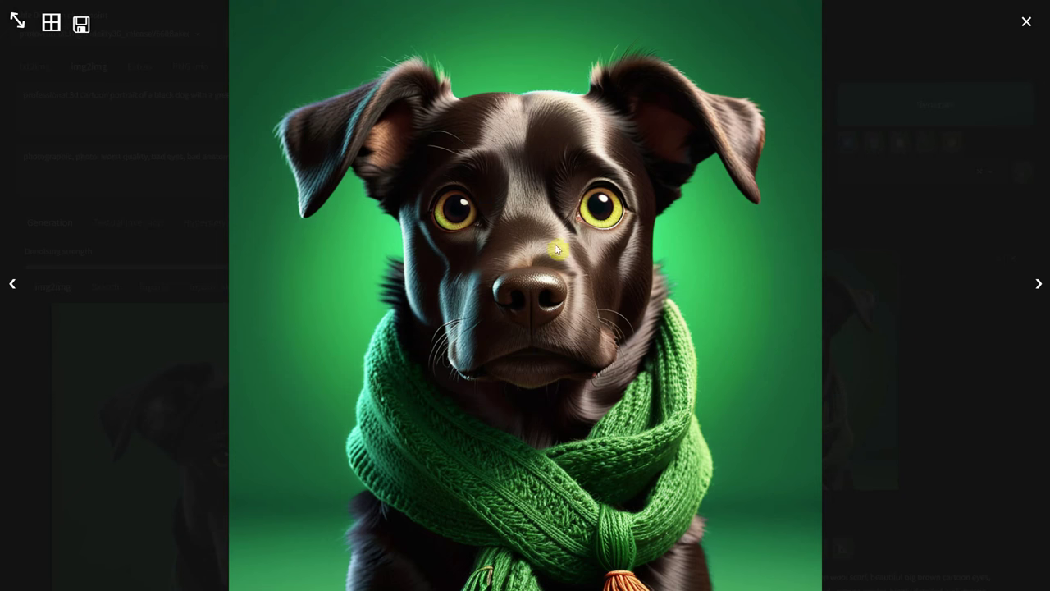
left_click(1027, 27)
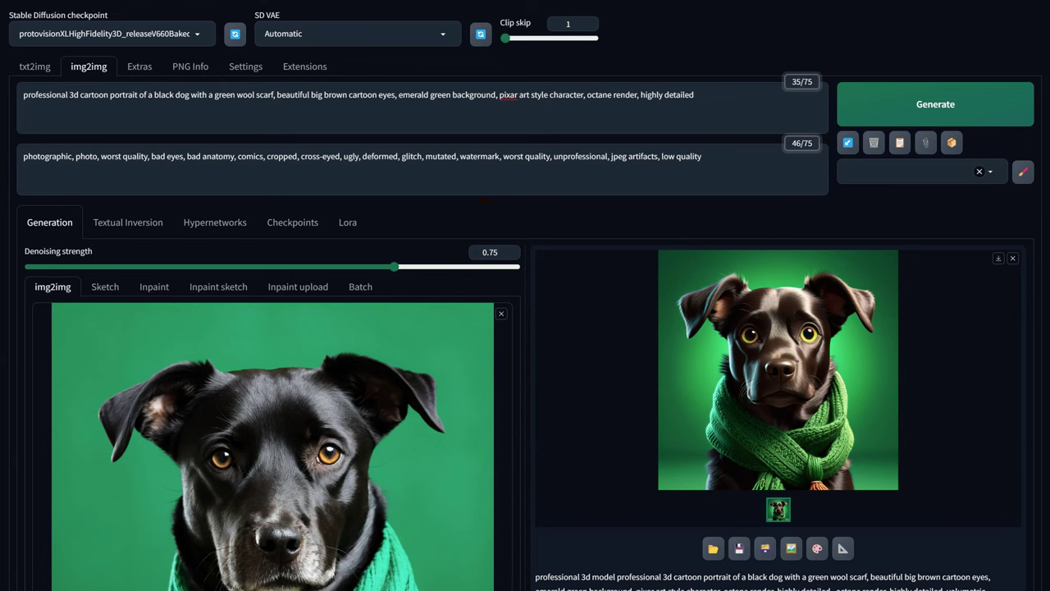
Replace the dog photo with the penguin photo and paste in the penguin-on-ice prompt
left_click(503, 316)
left_click(399, 374)
double_click(363, 73)
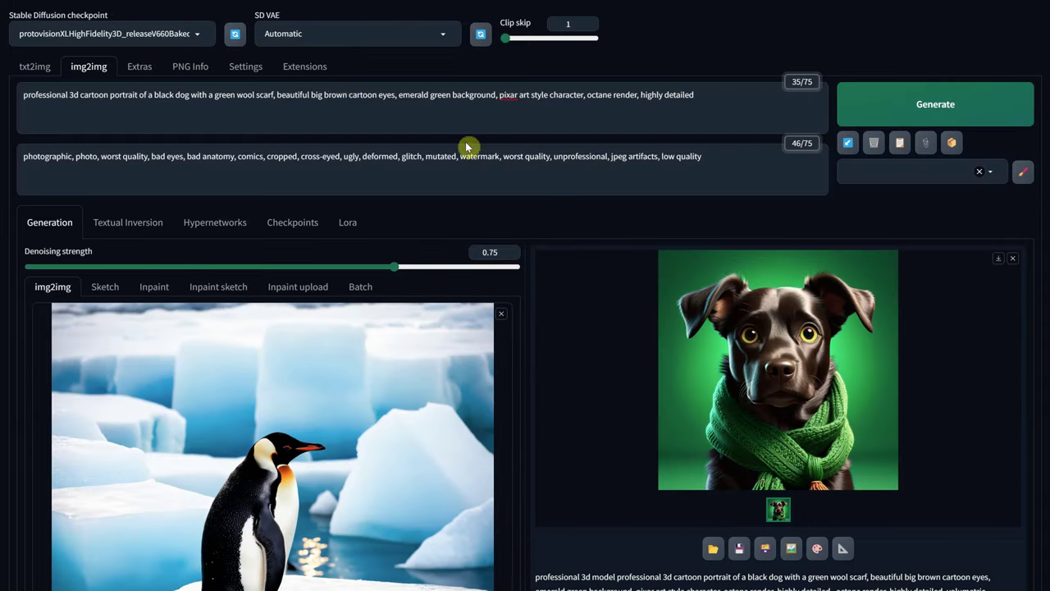
left_click(748, 111)
key("ctrl+a")
key("ctrl+v")
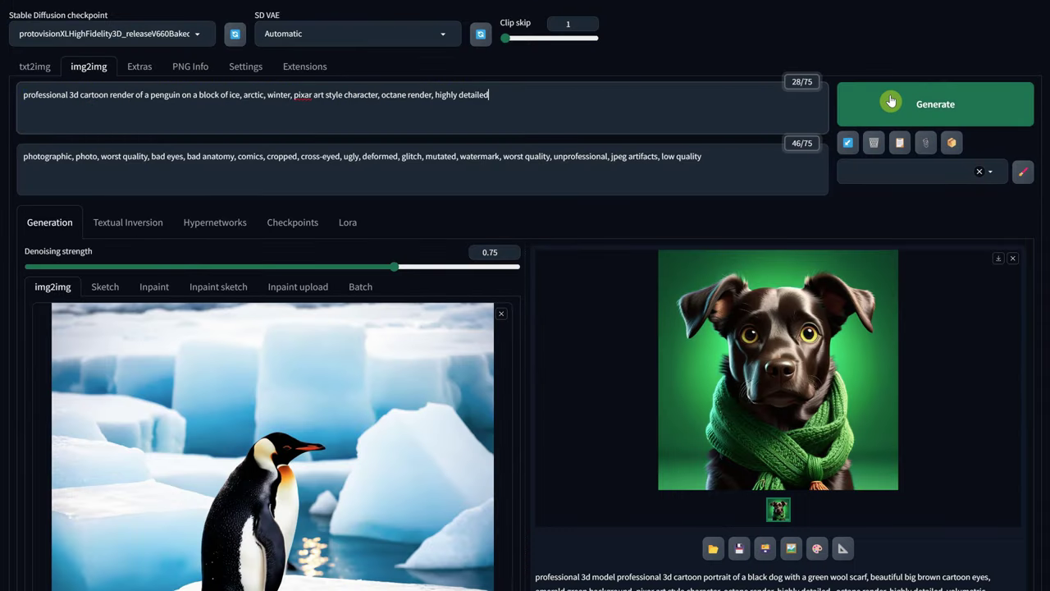
Render the penguin at denoising strength 0.5 and review the result full size
double_click(490, 251)
type("0.5")
left_click(922, 104)
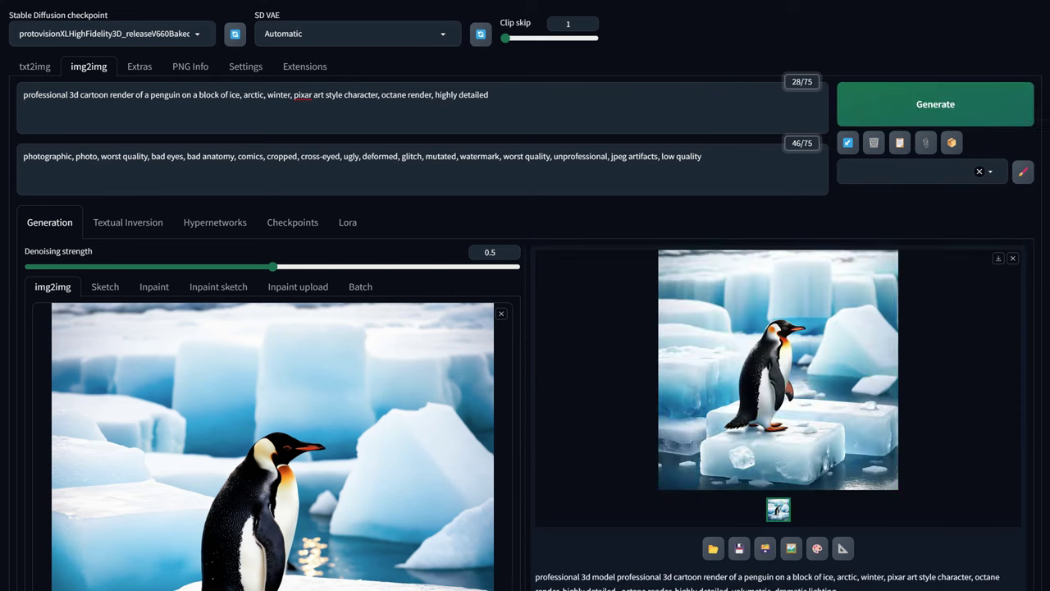
left_click(744, 342)
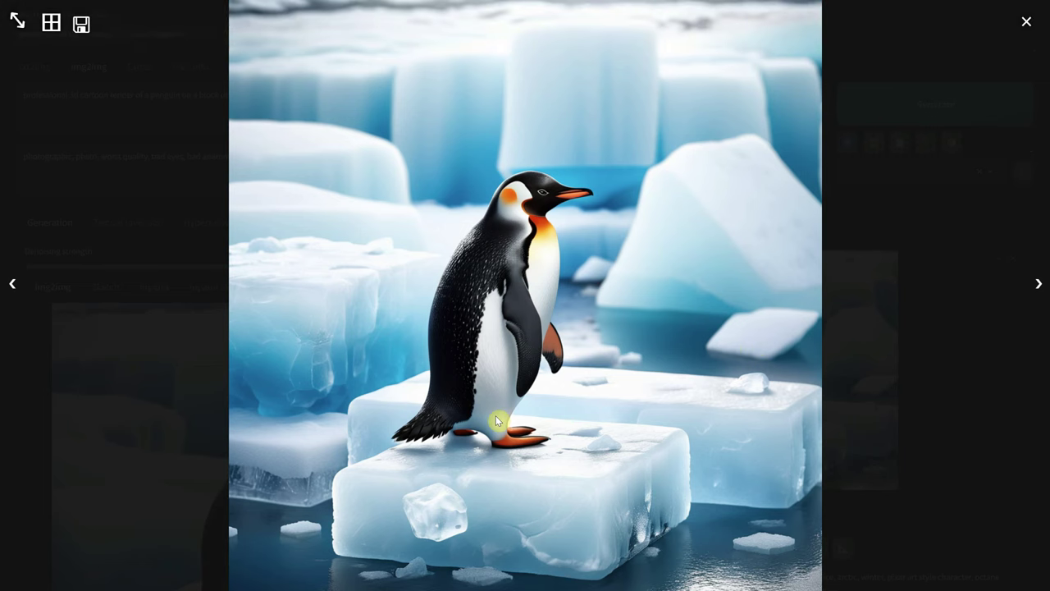
left_click(1026, 22)
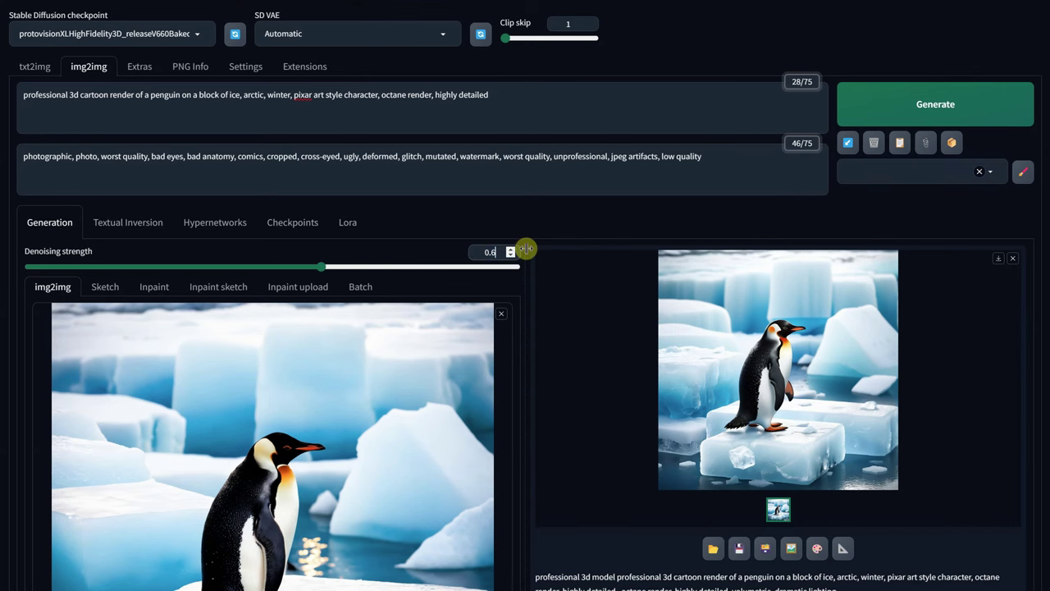
Start another penguin render at denoising strength 0.6
scroll(527, 251, "down", 6)
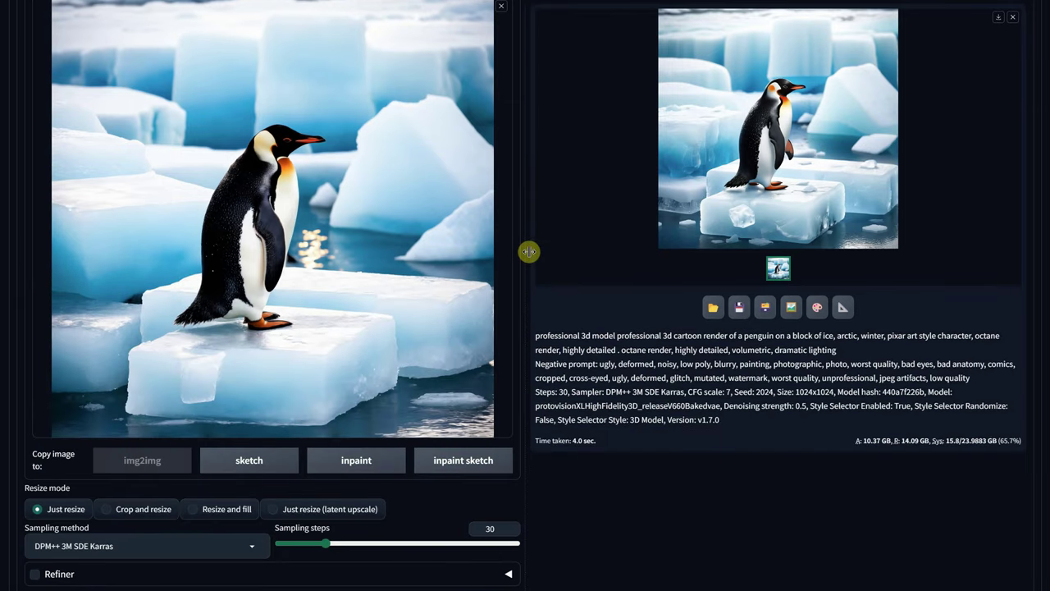
scroll(369, 359, "down", 2)
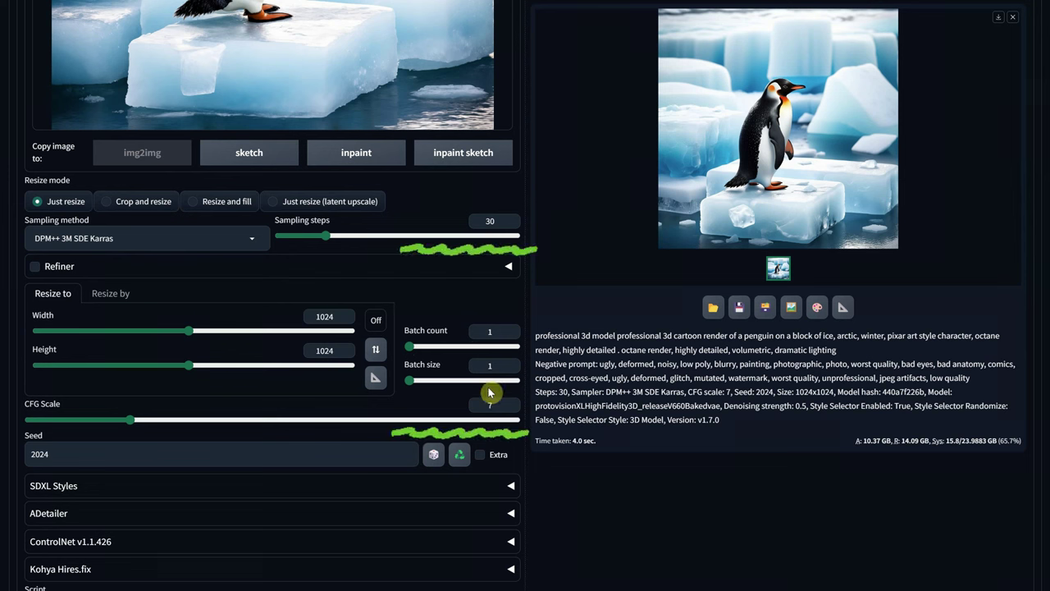
scroll(715, 262, "up", 7)
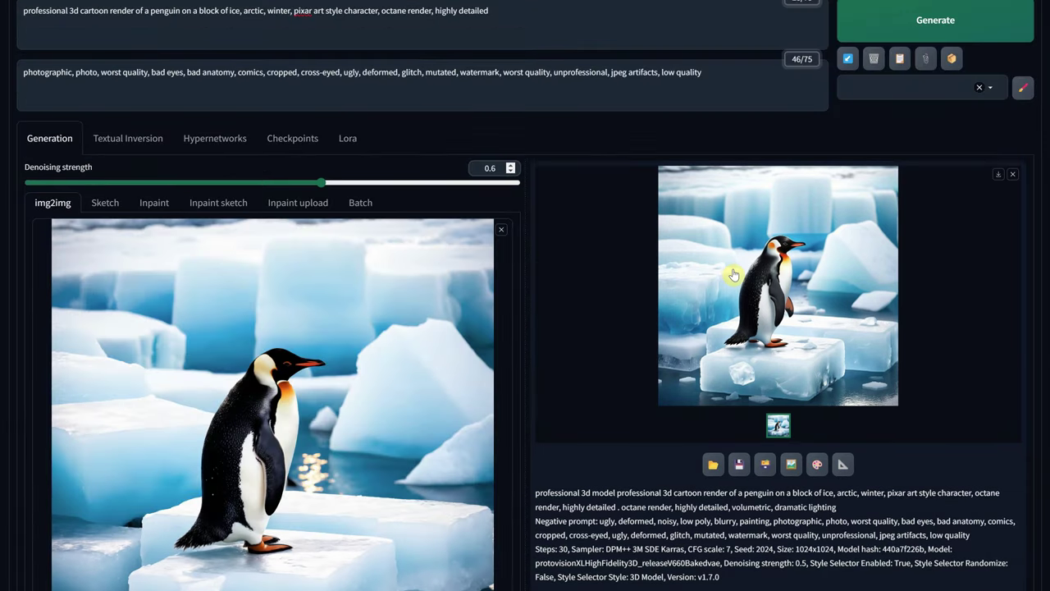
scroll(733, 275, "up", 1)
left_click(878, 20)
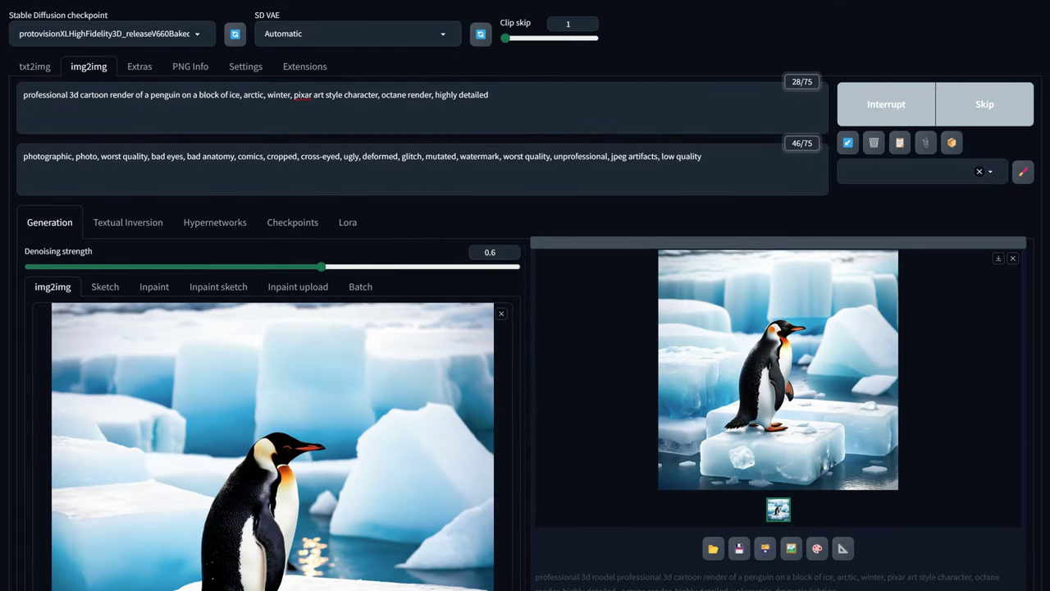
After reviewing the 0.6 render, regenerate the penguin at denoising strength 0.9 and preview it
left_click(813, 333)
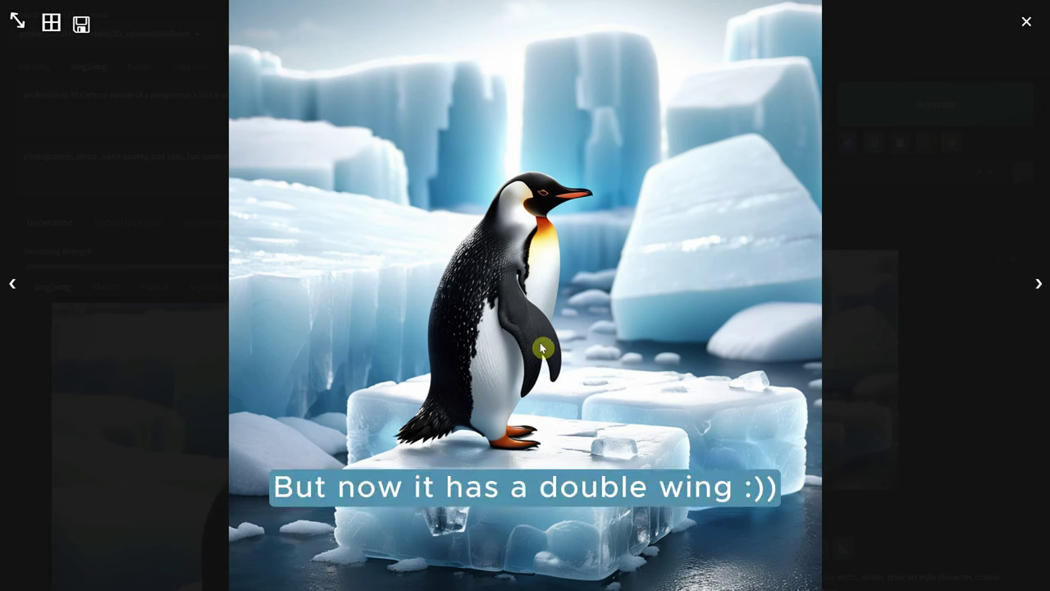
left_click(1026, 26)
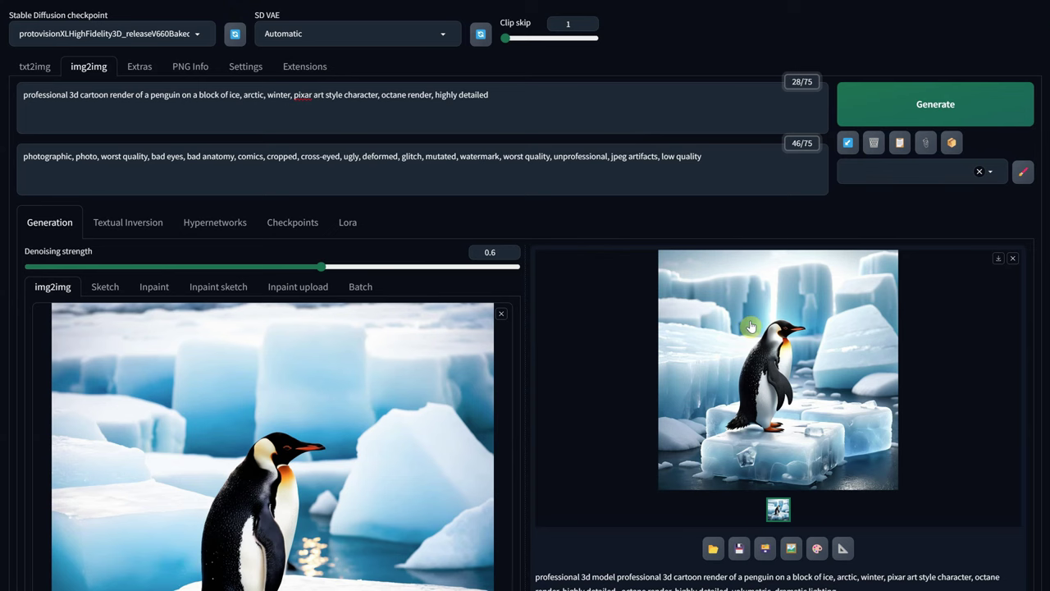
left_click(488, 253)
type("0.9")
left_click(864, 111)
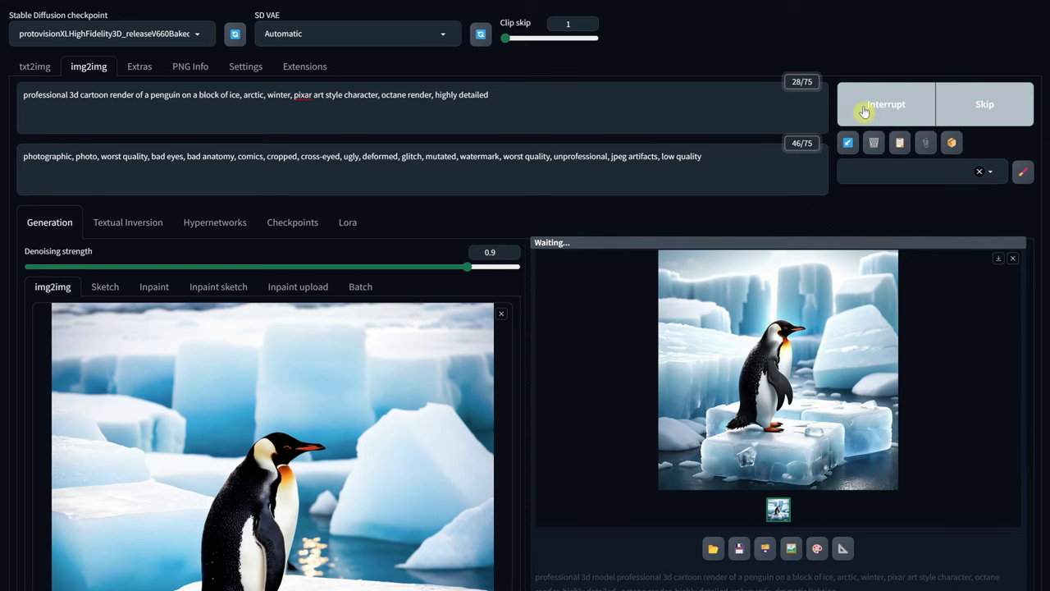
left_click(781, 348)
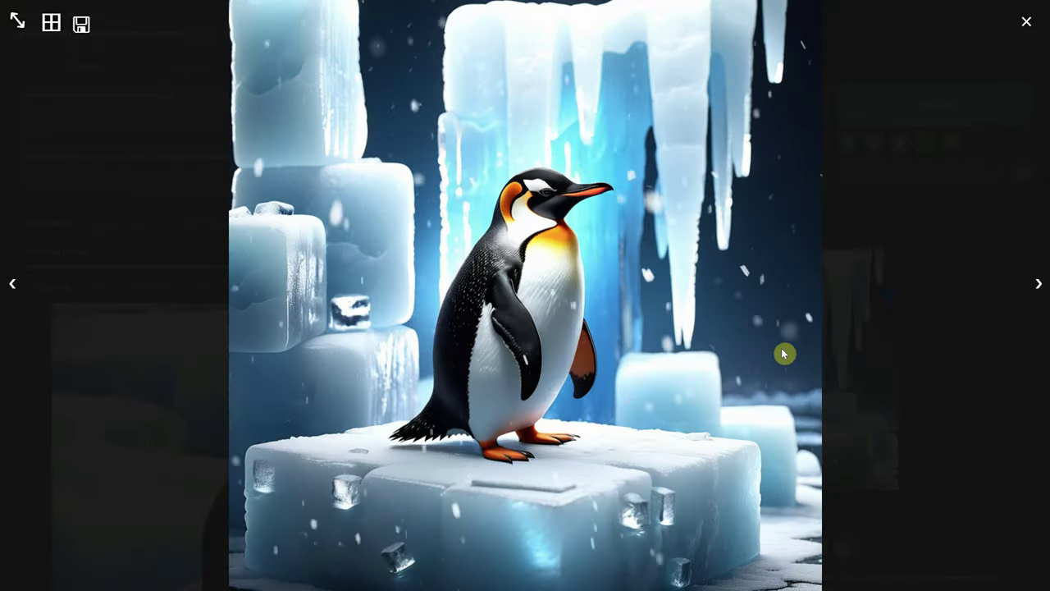
left_click(1025, 28)
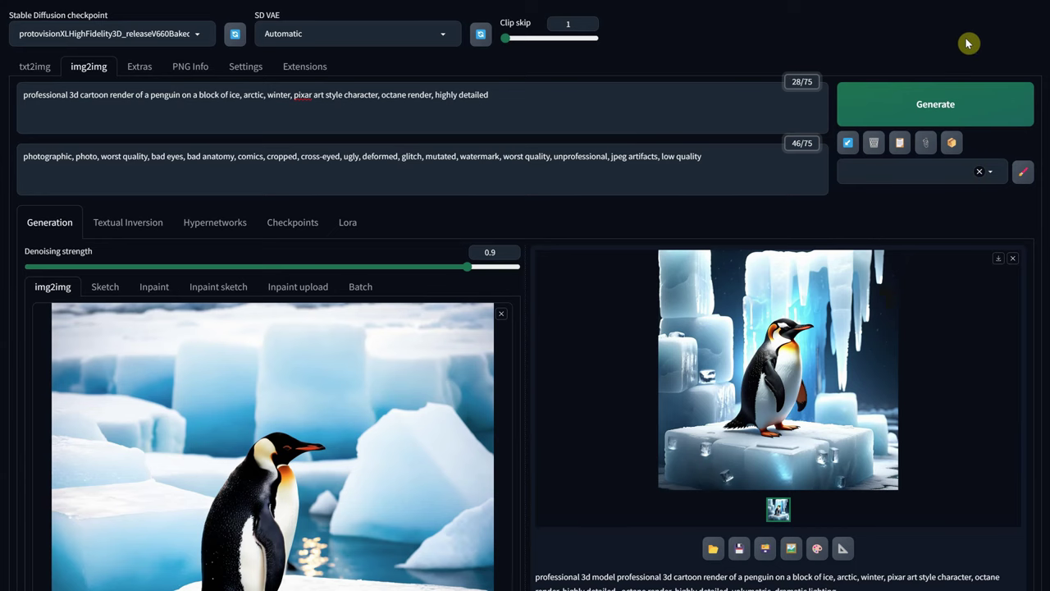
Insert 'rough' before 'block' in the prompt, regenerate, and preview the new render
left_click(197, 94)
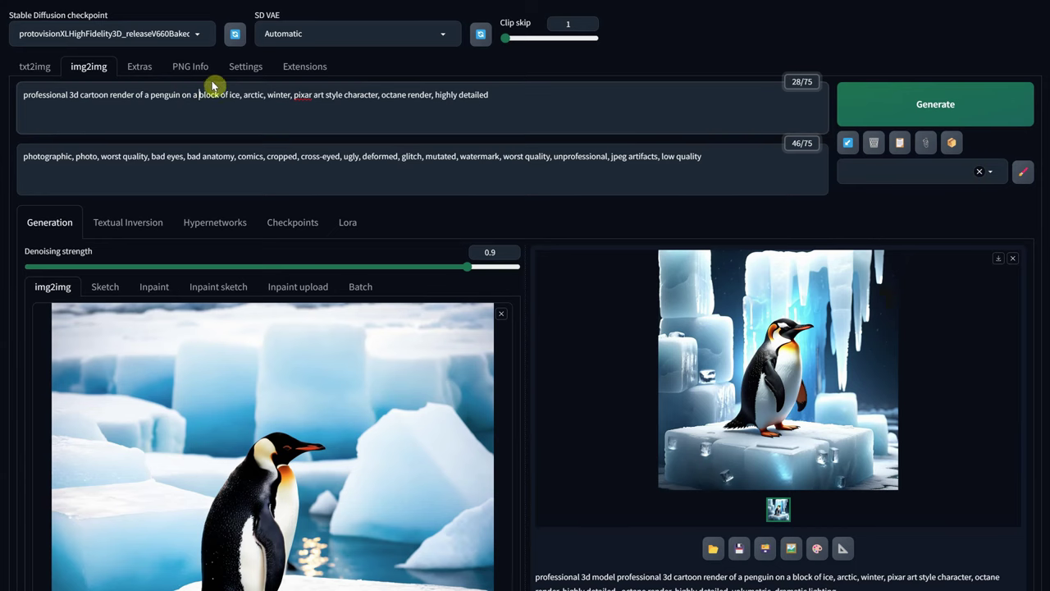
type("rough")
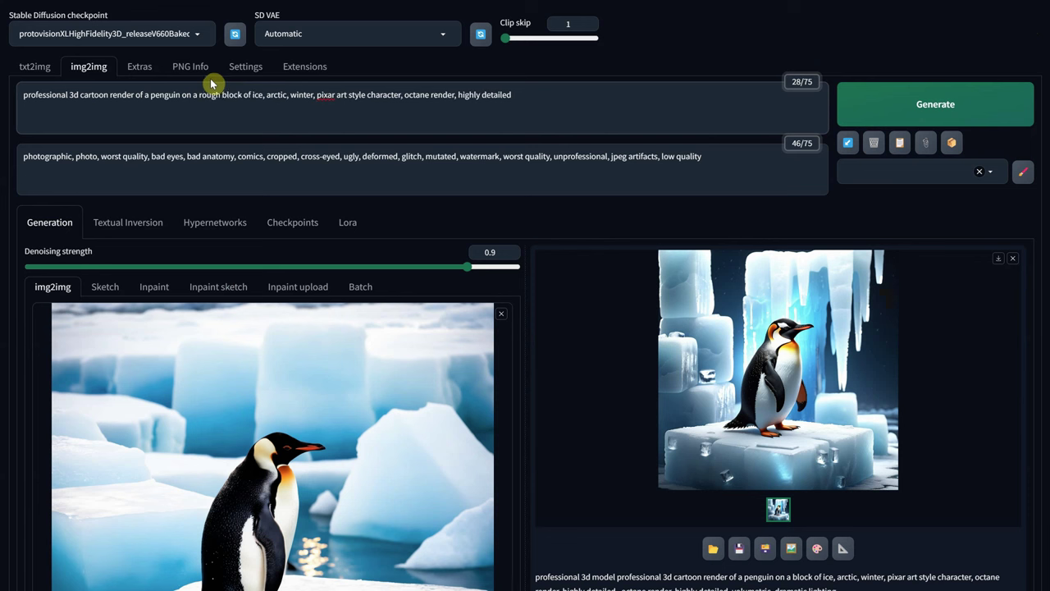
left_click(875, 105)
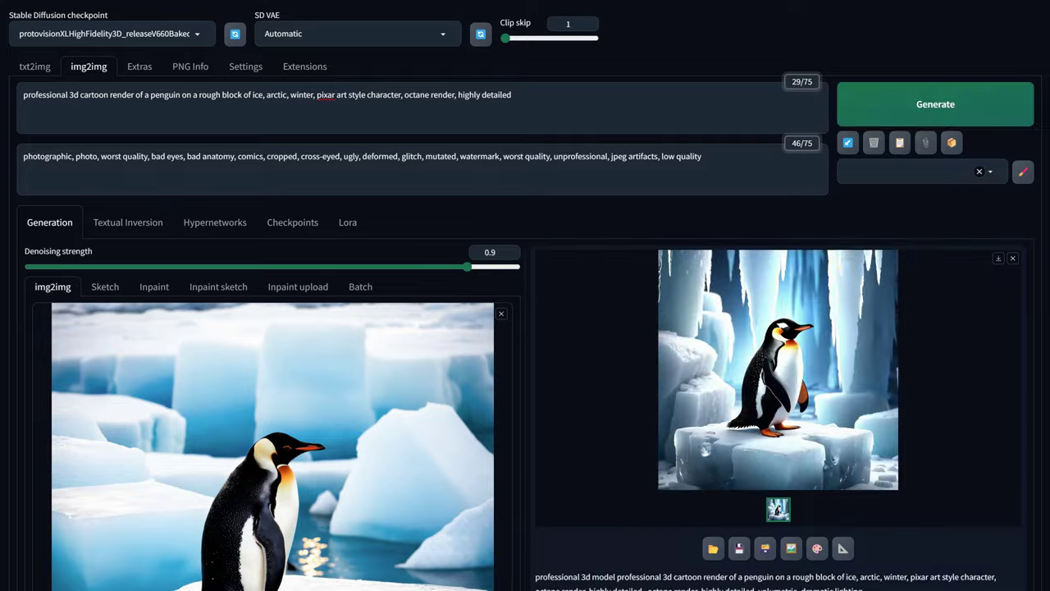
left_click(760, 361)
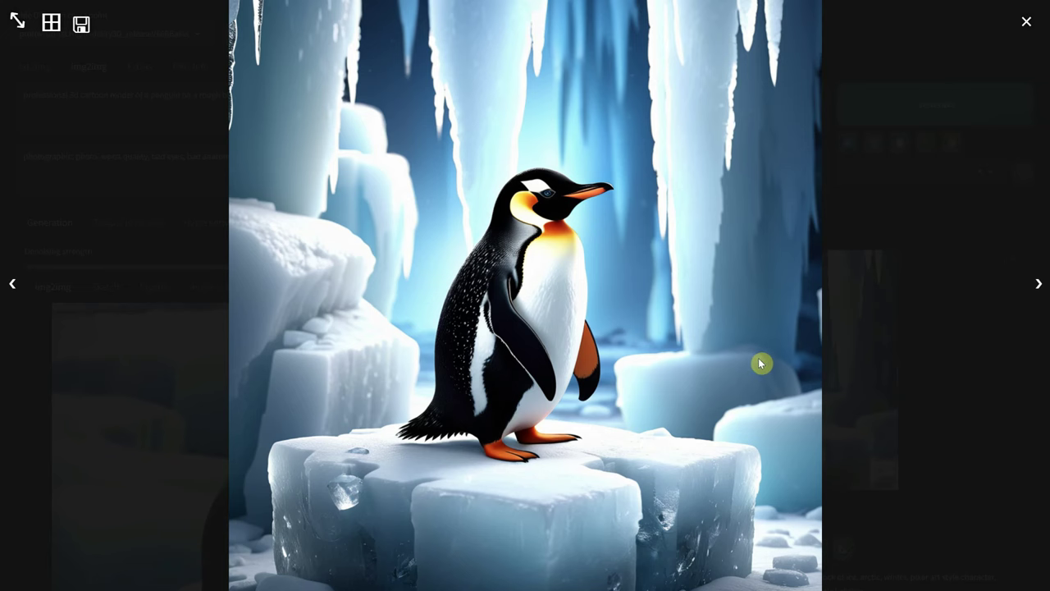
left_click(1026, 21)
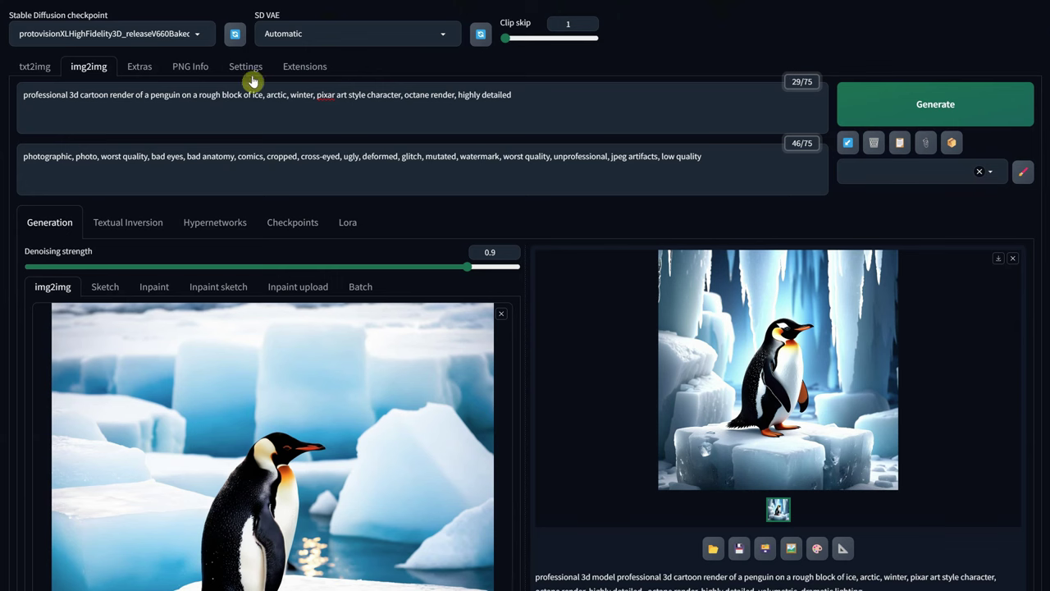
Replace 'penguin' with 'cute polar teddy beard' in the prompt, generate, and preview it
left_click_drag(150, 94, 188, 85)
type("cute")
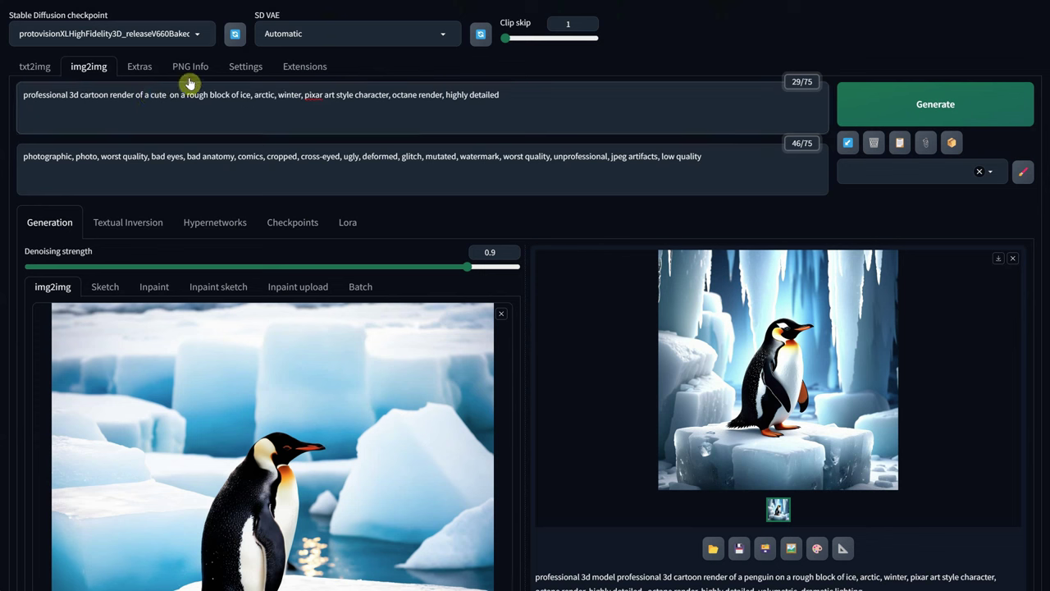
type(" pola")
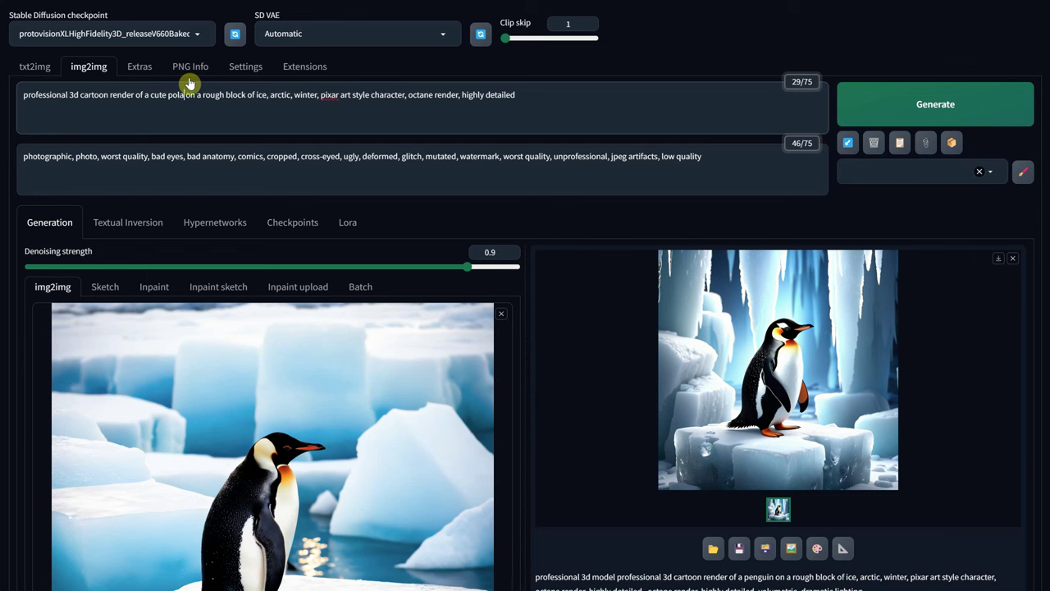
type("r teddy bear")
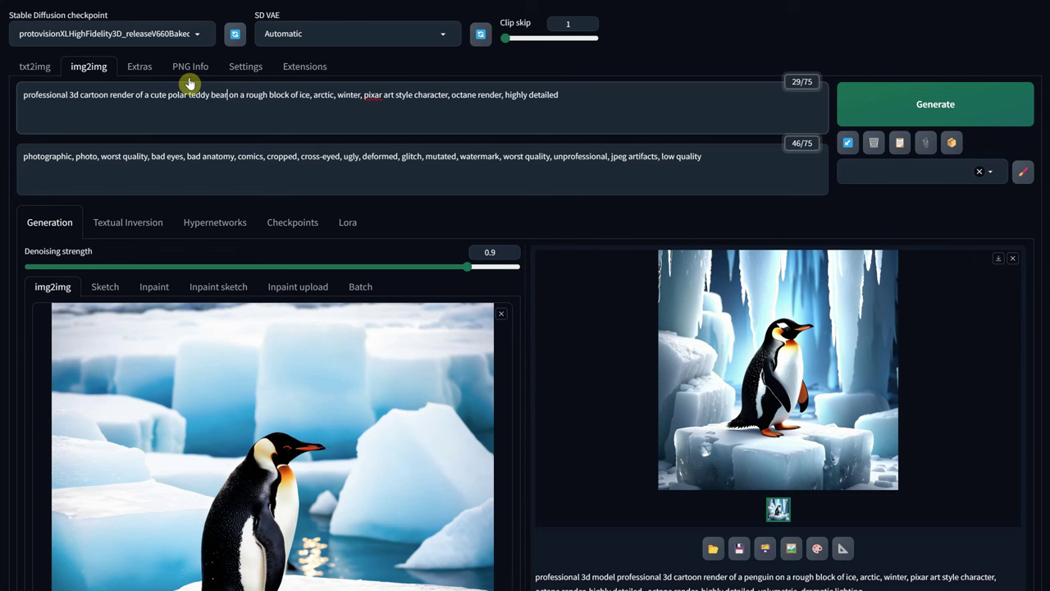
type("d")
left_click(944, 110)
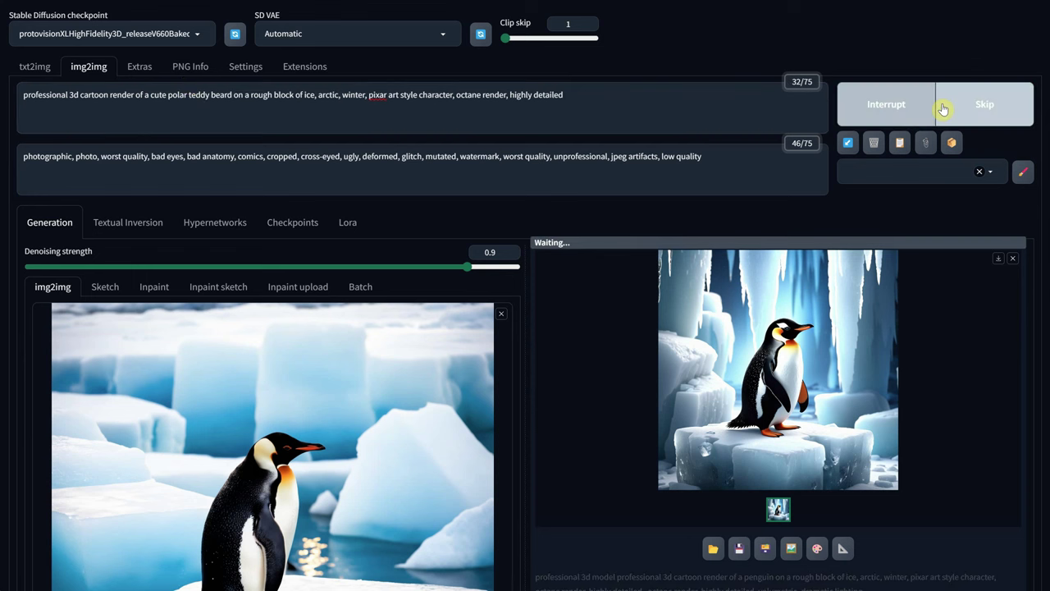
left_click(812, 386)
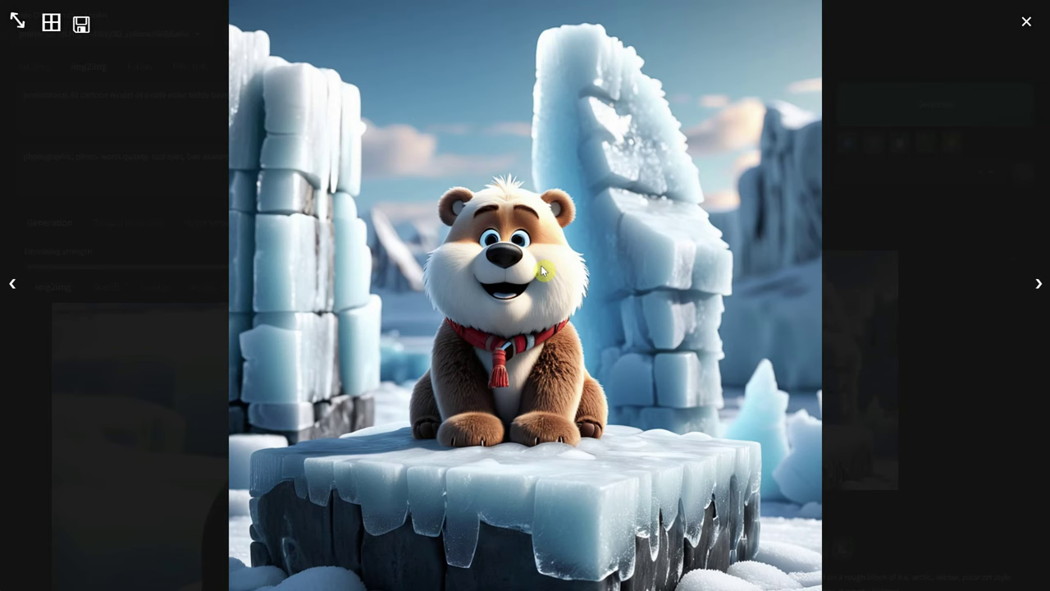
left_click(1027, 24)
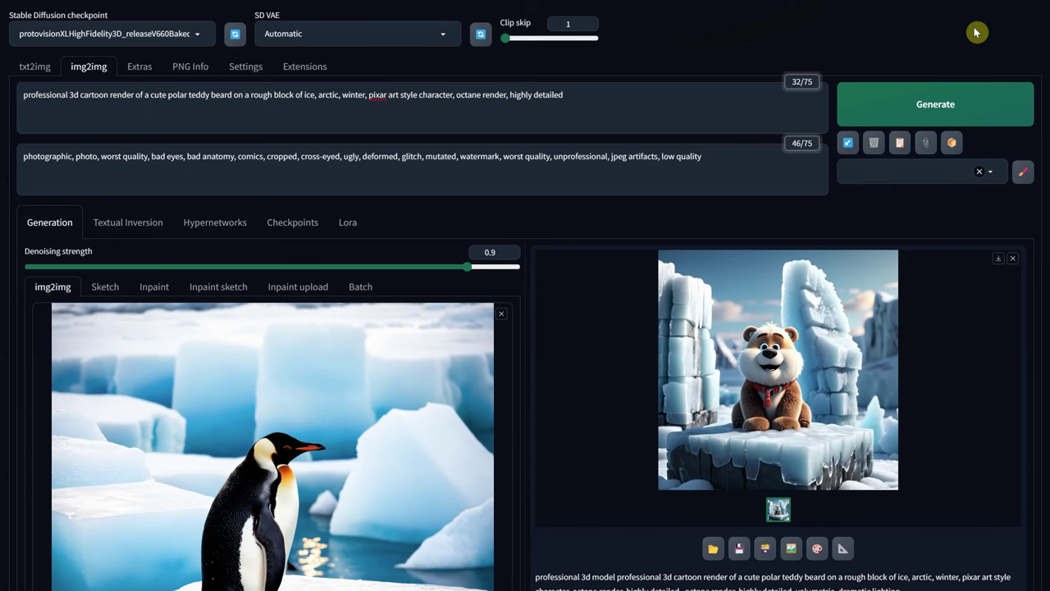
Add 'white' before 'polar' in the prompt, regenerate, and preview the white polar bear
left_click(164, 94)
type("white")
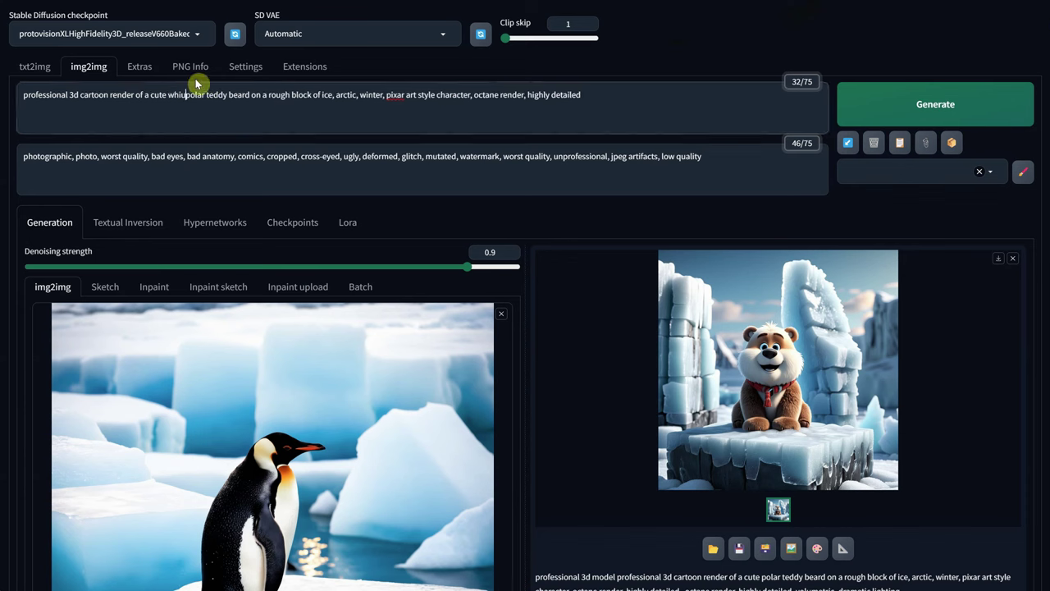
left_click(886, 111)
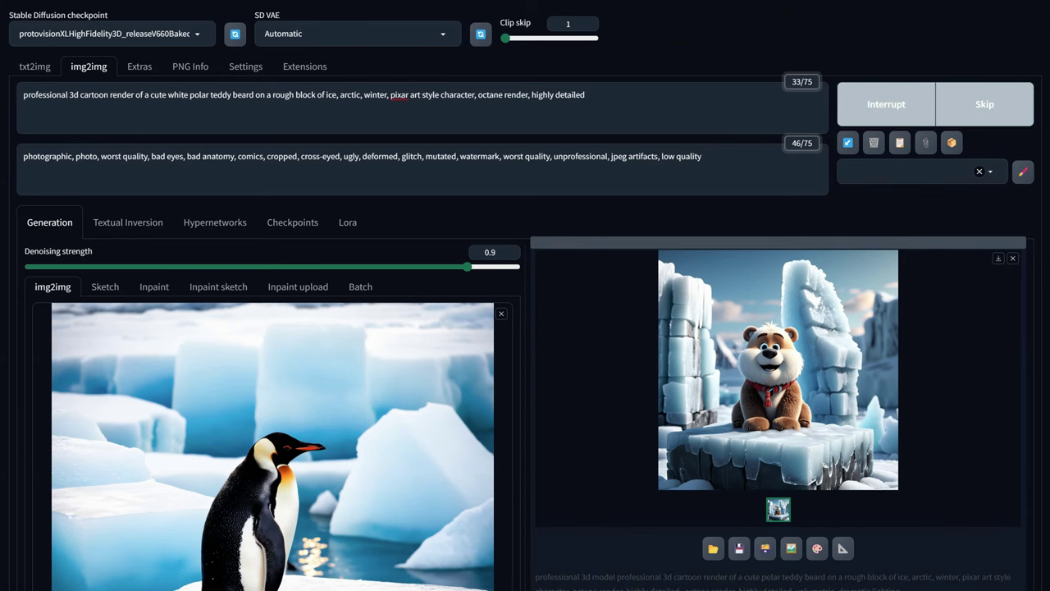
left_click(731, 415)
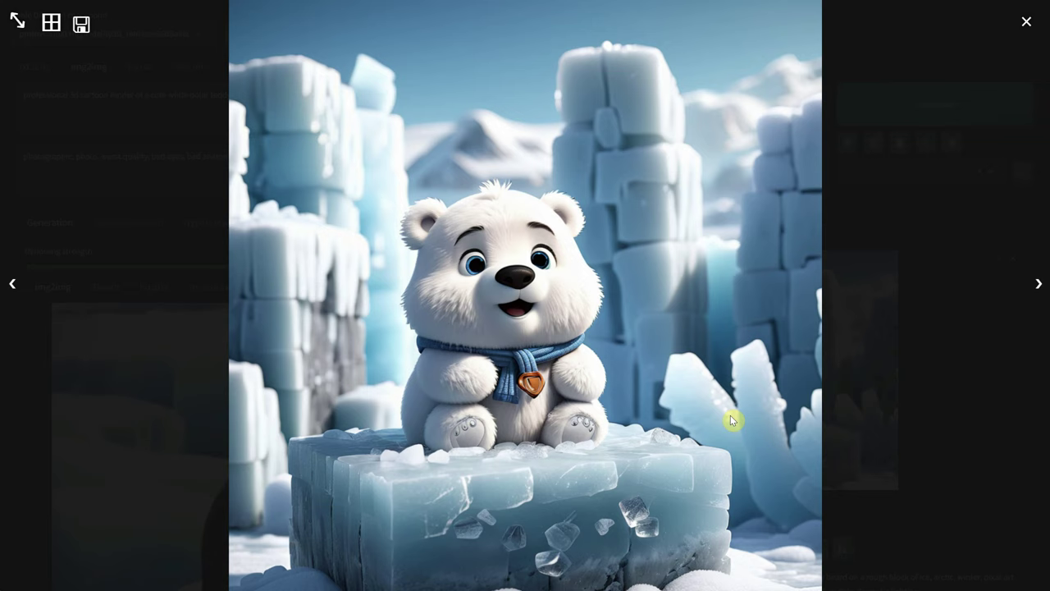
left_click(933, 432)
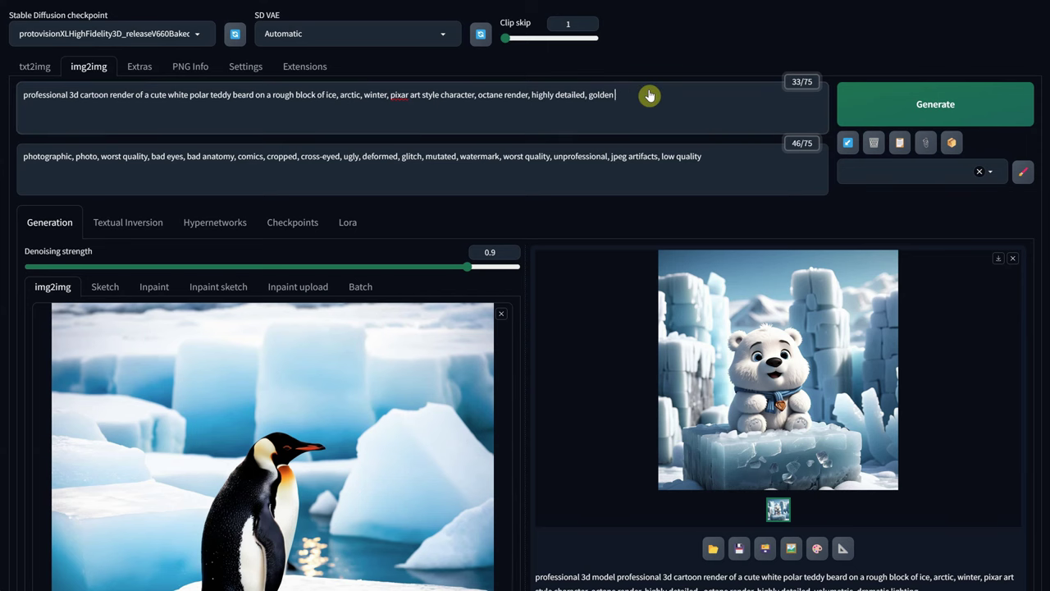
Generate the polar bear with 'golden hour' added to the prompt and preview it
left_click(932, 101)
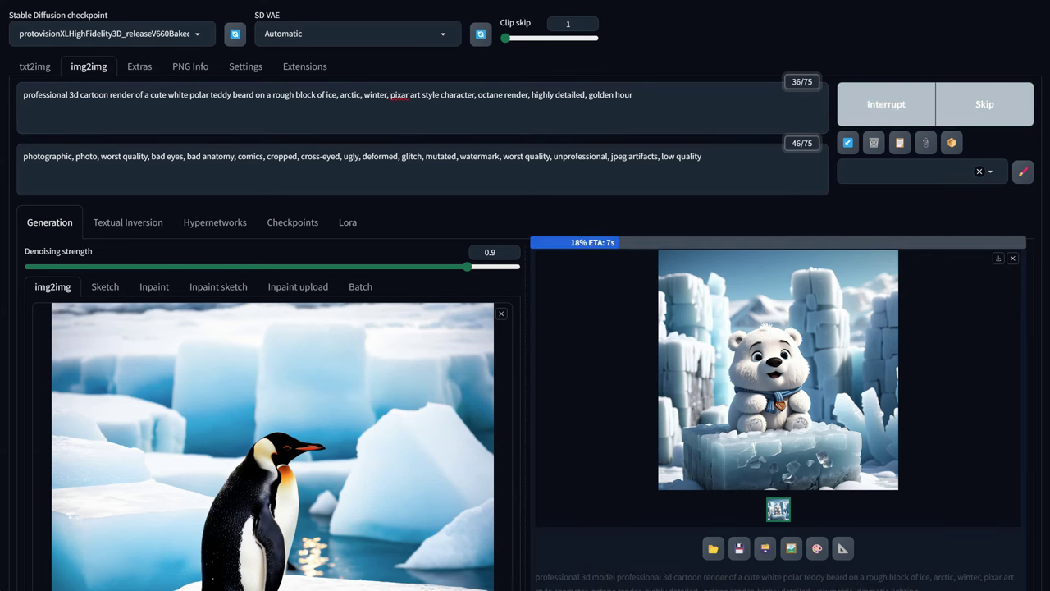
left_click(828, 332)
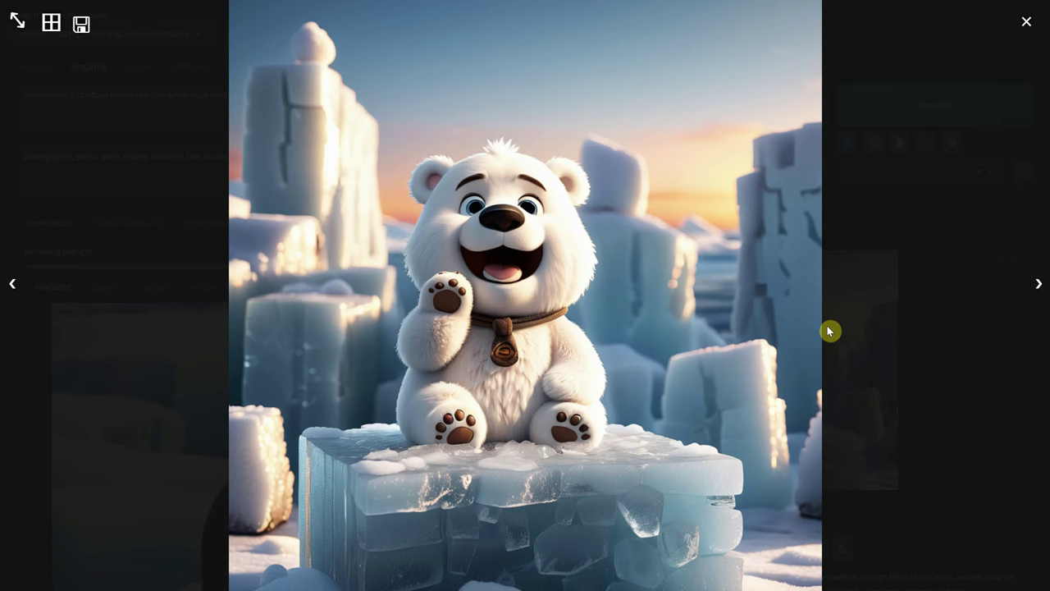
left_click(830, 331)
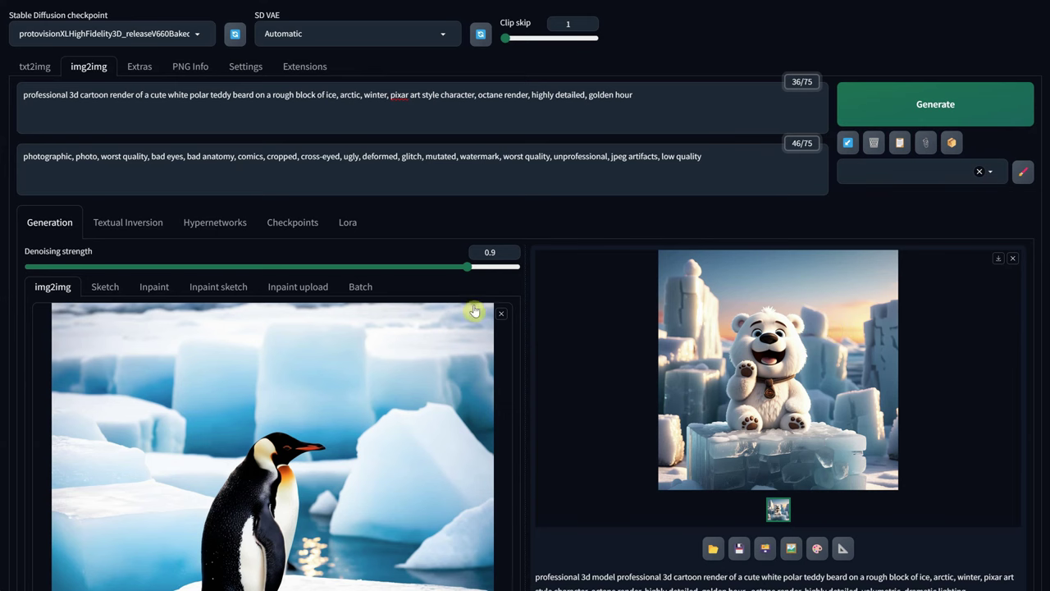
Remove the penguin photo, set denoising to 0.8, paste the gold SUBSCRIBE prompt, and generate
left_click(502, 313)
double_click(490, 252)
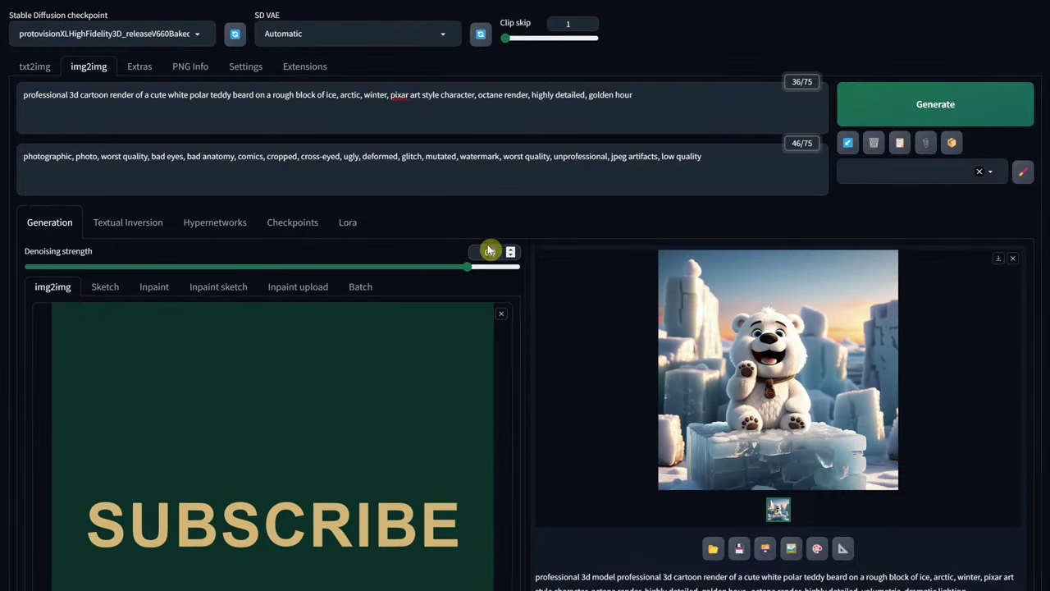
type("0.8")
left_click(698, 107)
key("ctrl+a")
type("professional 3d render of the word \"SUBSCRIBE\" made from 3D gold letters, emerald background, octane render, highly detailed, cinematic light, epic typography")
left_click(869, 102)
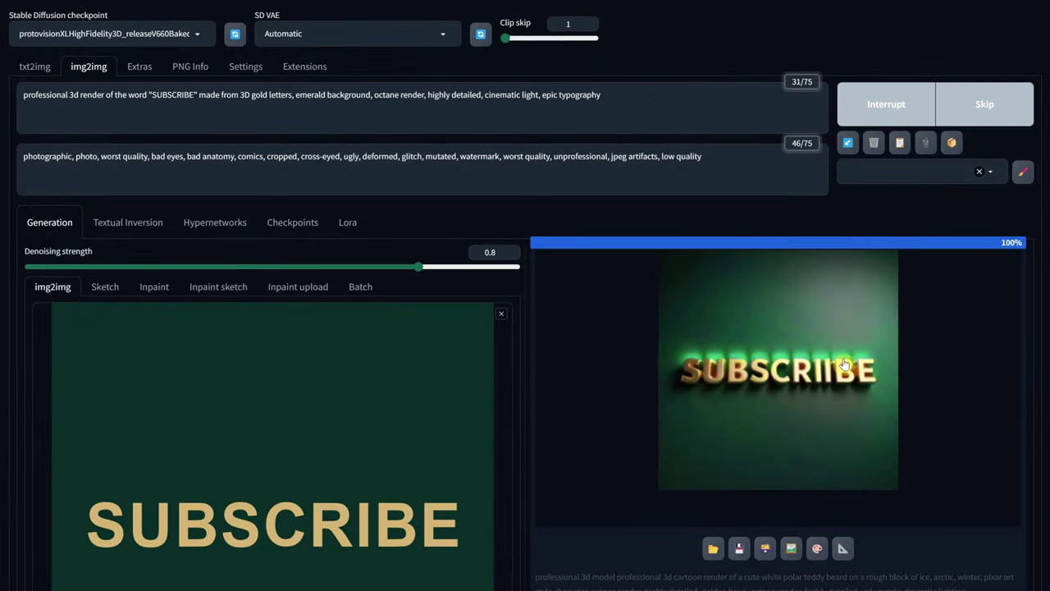
Regenerate the SUBSCRIBE render at denoising 0.7, preview it, then generate again at 0.65
left_click(510, 256)
left_click(949, 101)
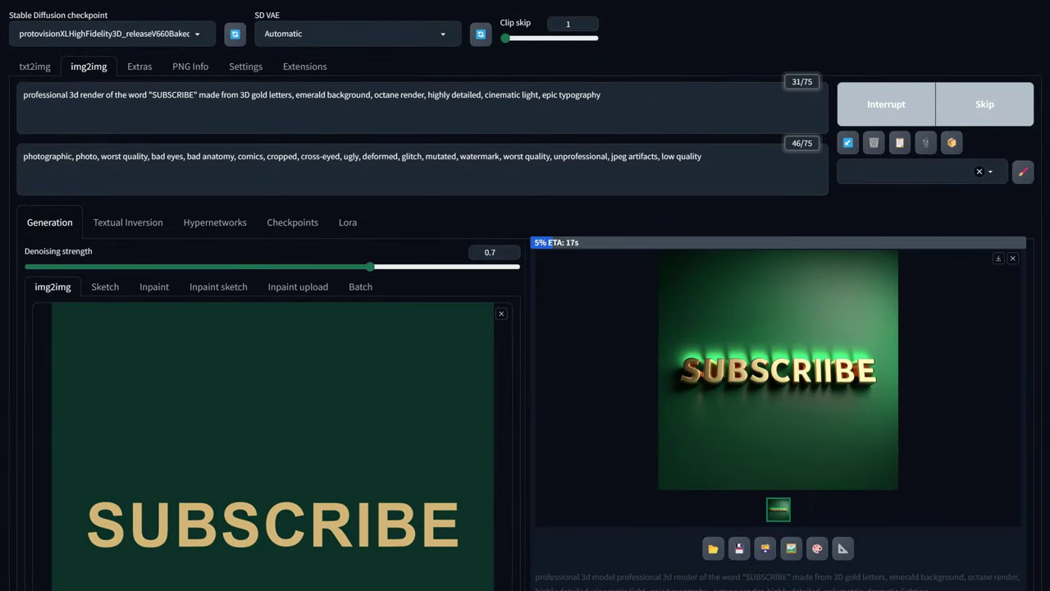
left_click(748, 400)
left_click(764, 391)
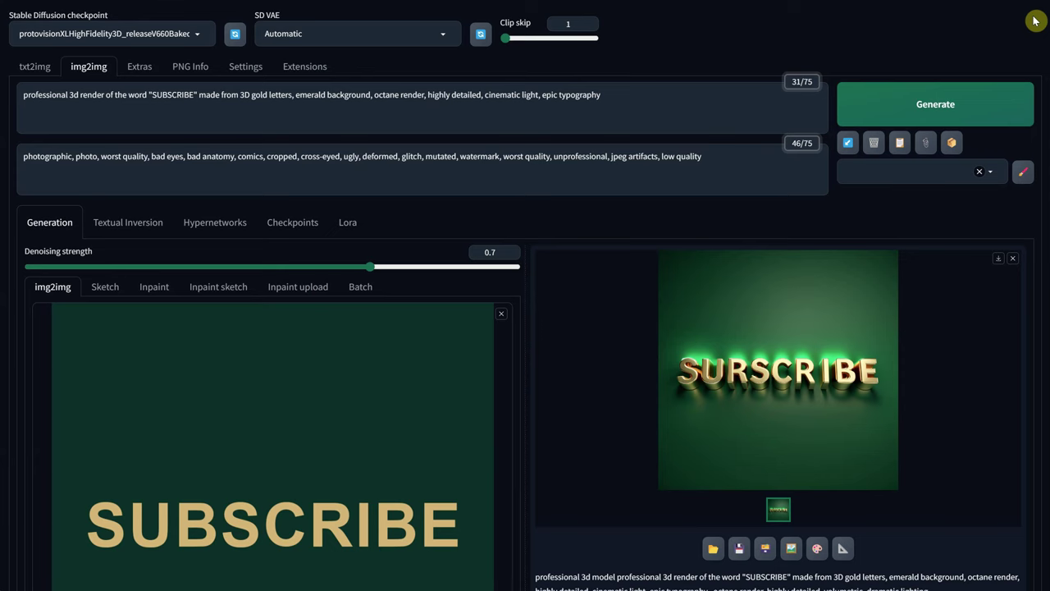
double_click(487, 251)
left_click(880, 87)
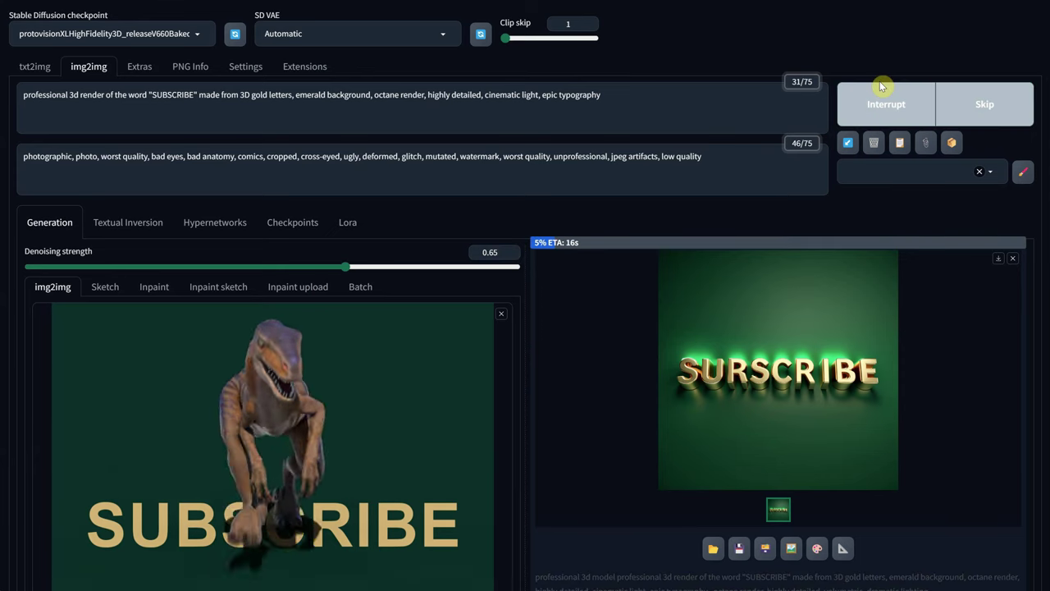